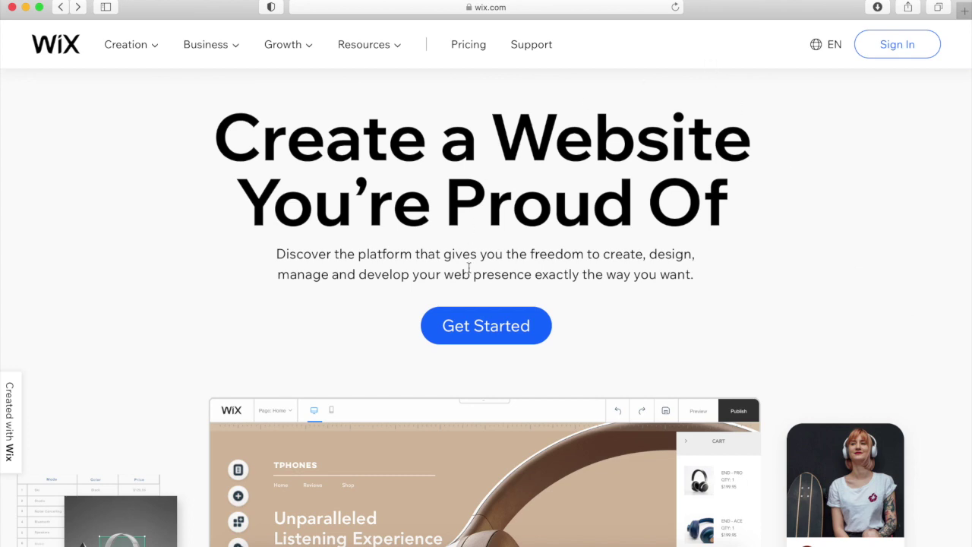
Step: Start building a website from the Wix home page and go to the account sign-up form
{"action": "left_click", "coordinate": [494, 328]}
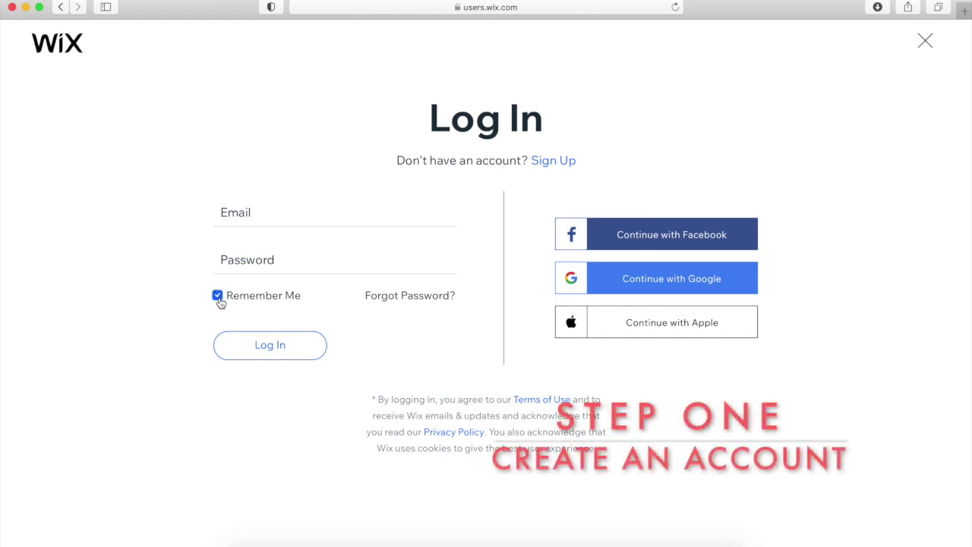
{"action": "left_click", "coordinate": [560, 163]}
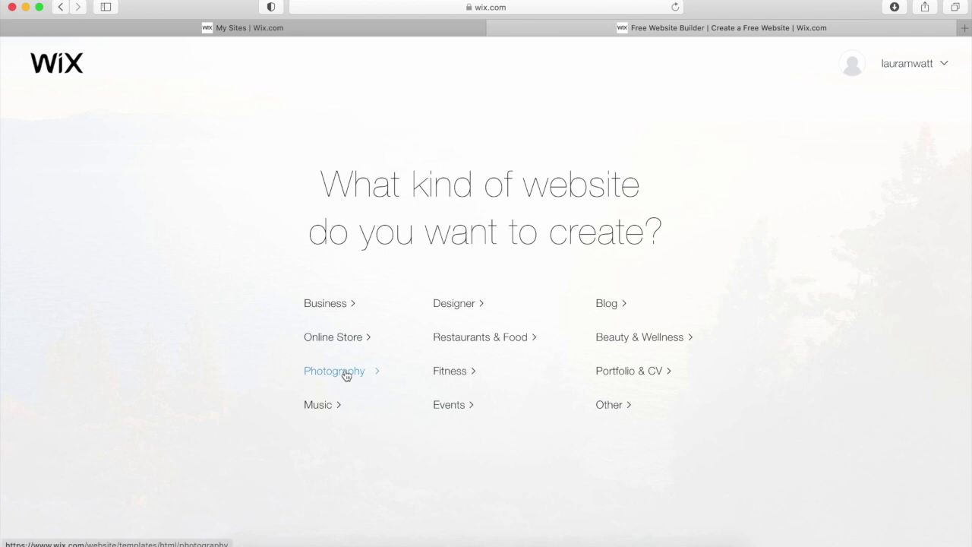
Step: Choose Designer as the kind of website and opt to create it with the Editor from a template
{"action": "left_click", "coordinate": [468, 304]}
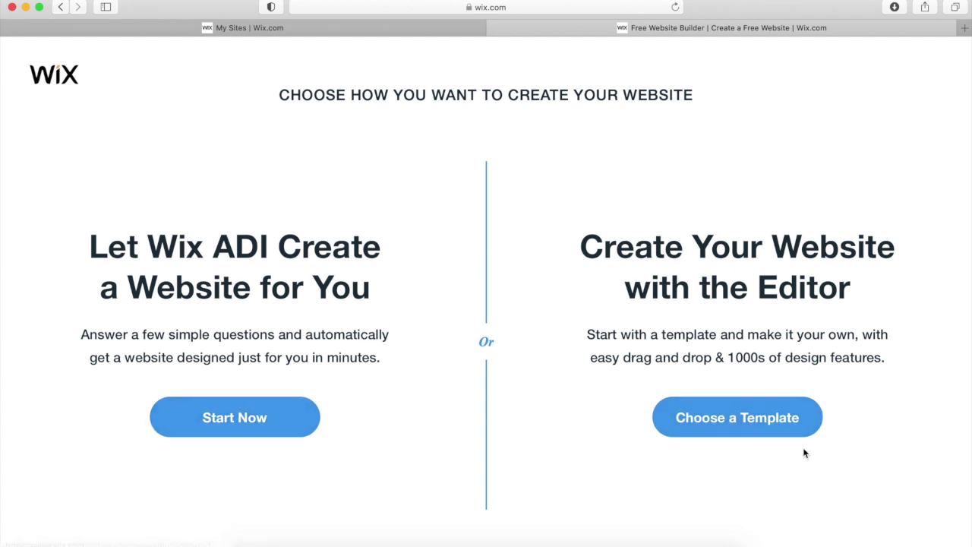
{"action": "left_click", "coordinate": [769, 427]}
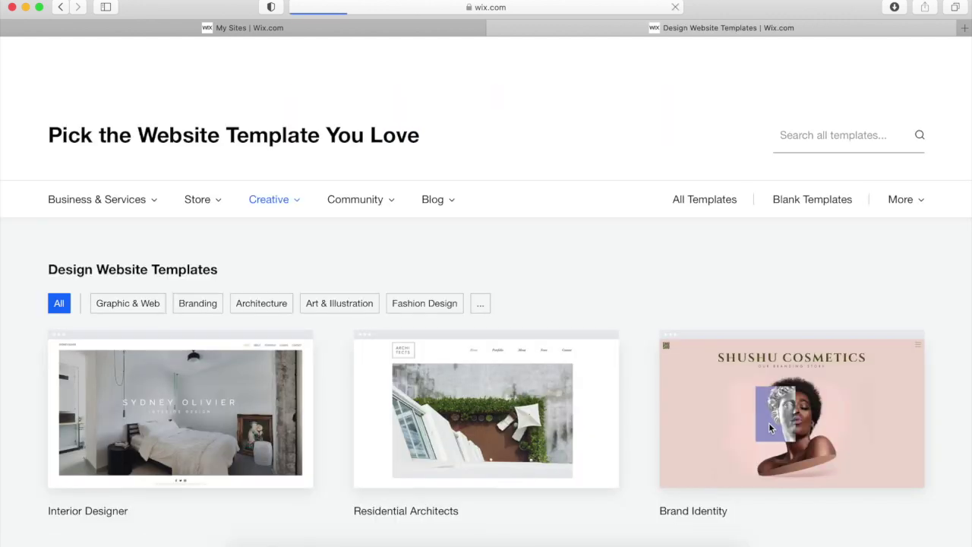
Step: Browse the design website templates, preview the Artists Cooperative template and close its preview
{"action": "scroll", "coordinate": [599, 291], "scroll_direction": "down", "scroll_amount": 3}
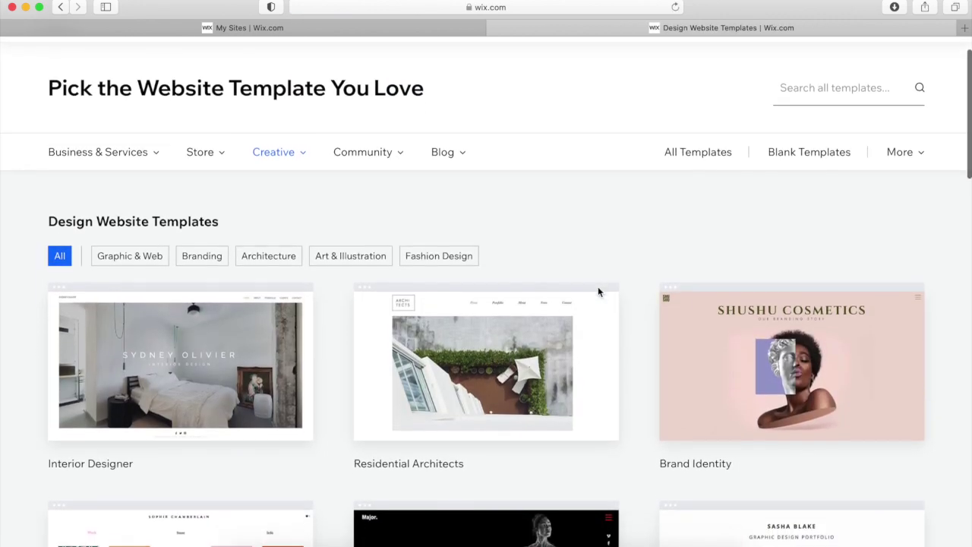
{"action": "mouse_move", "coordinate": [438, 292]}
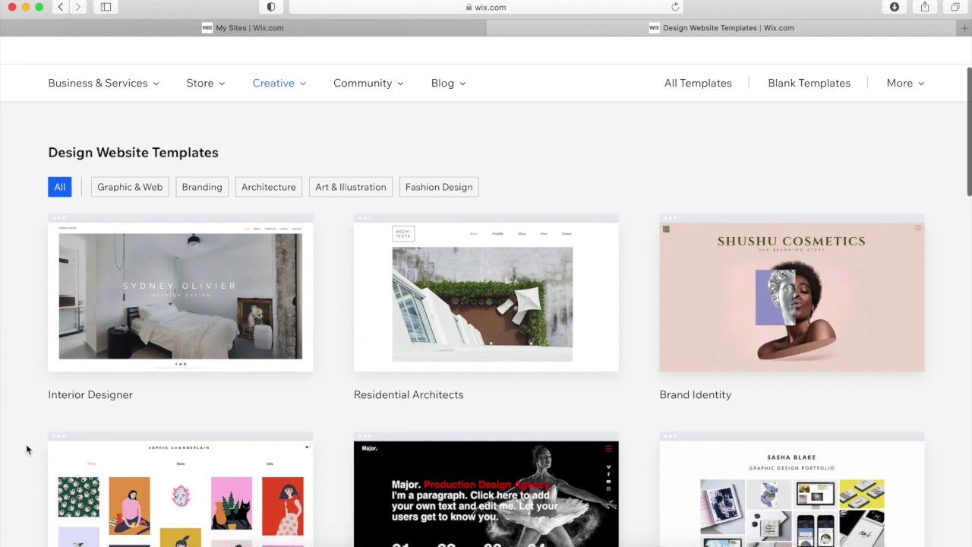
{"action": "scroll", "coordinate": [32, 456], "scroll_direction": "down", "scroll_amount": 5}
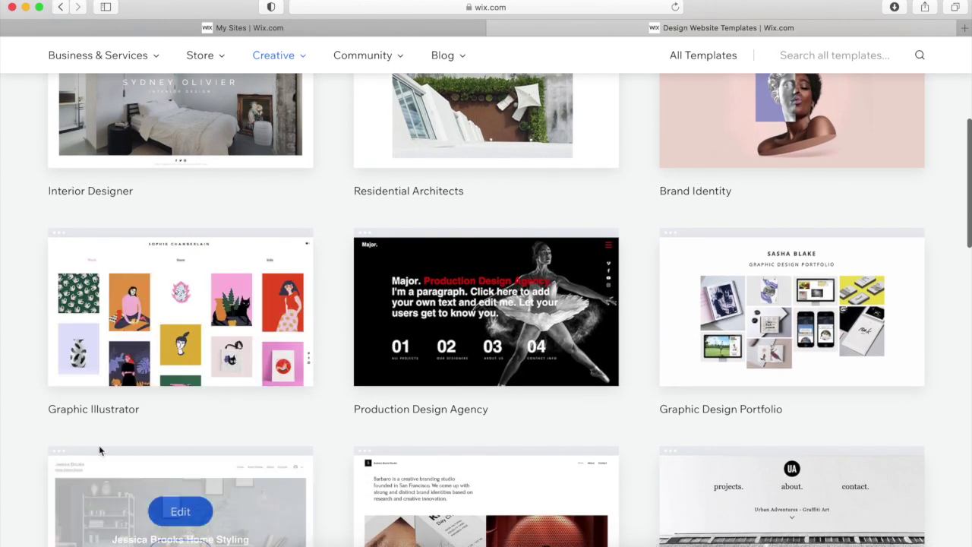
{"action": "scroll", "coordinate": [30, 463], "scroll_direction": "down", "scroll_amount": 3}
{"action": "scroll", "coordinate": [31, 464], "scroll_direction": "down", "scroll_amount": 1}
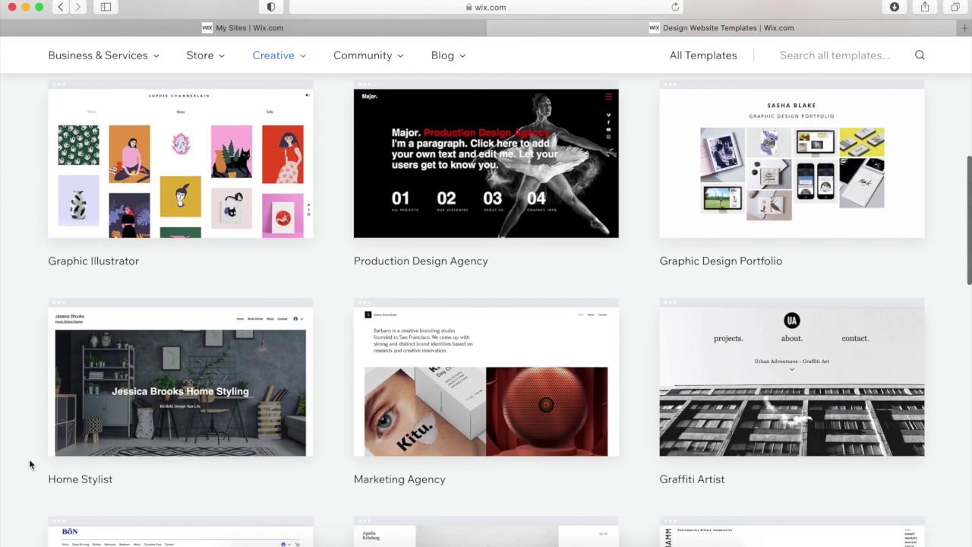
{"action": "scroll", "coordinate": [55, 474], "scroll_direction": "down", "scroll_amount": 5}
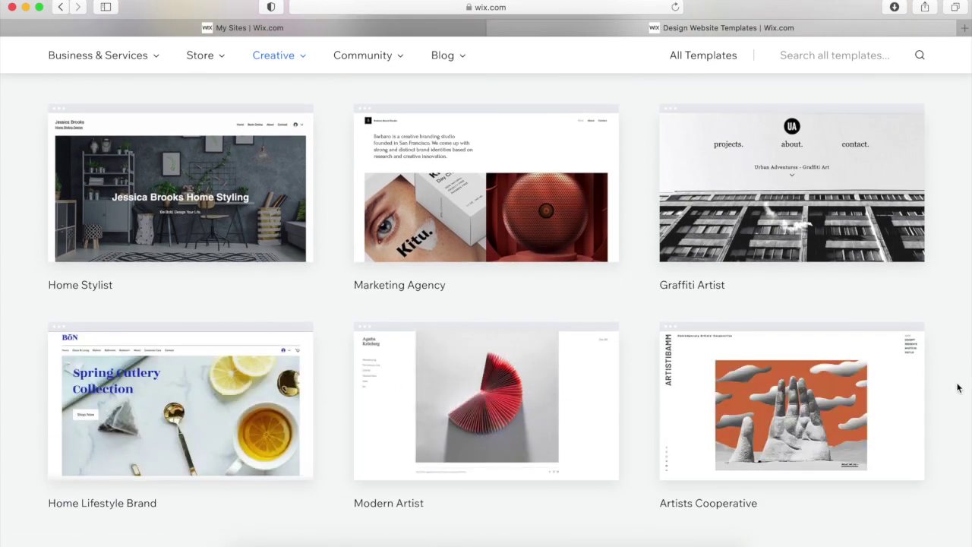
{"action": "left_click", "coordinate": [794, 430]}
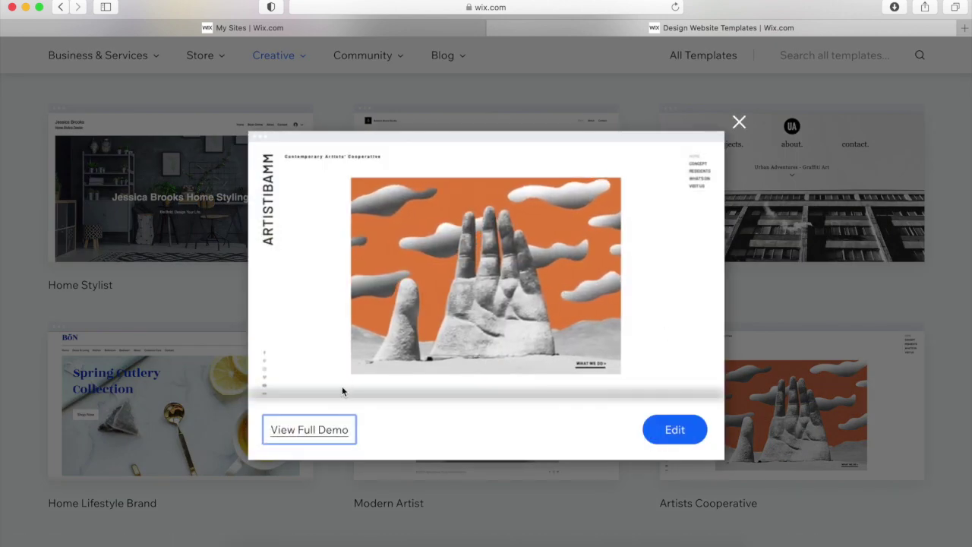
{"action": "scroll", "coordinate": [445, 293], "scroll_direction": "down", "scroll_amount": 5}
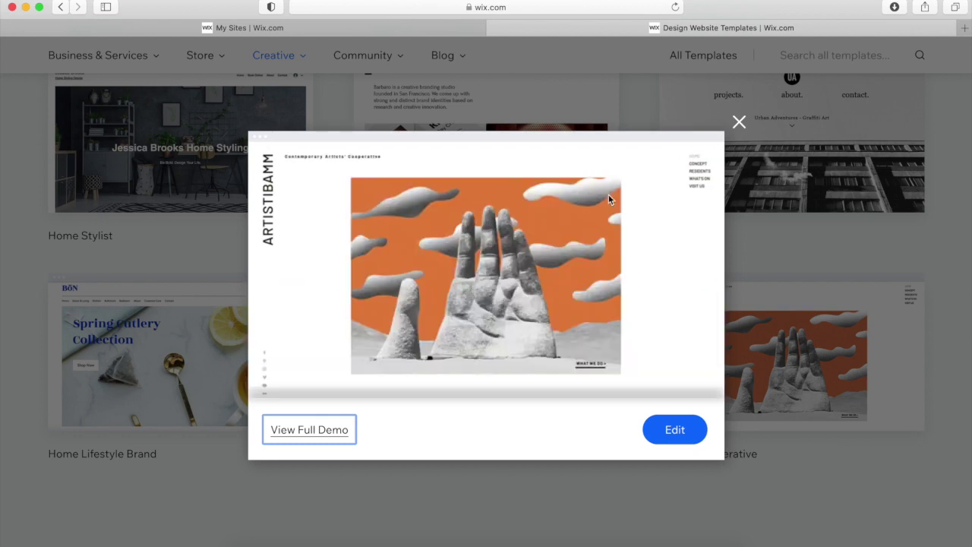
{"action": "left_click", "coordinate": [738, 123]}
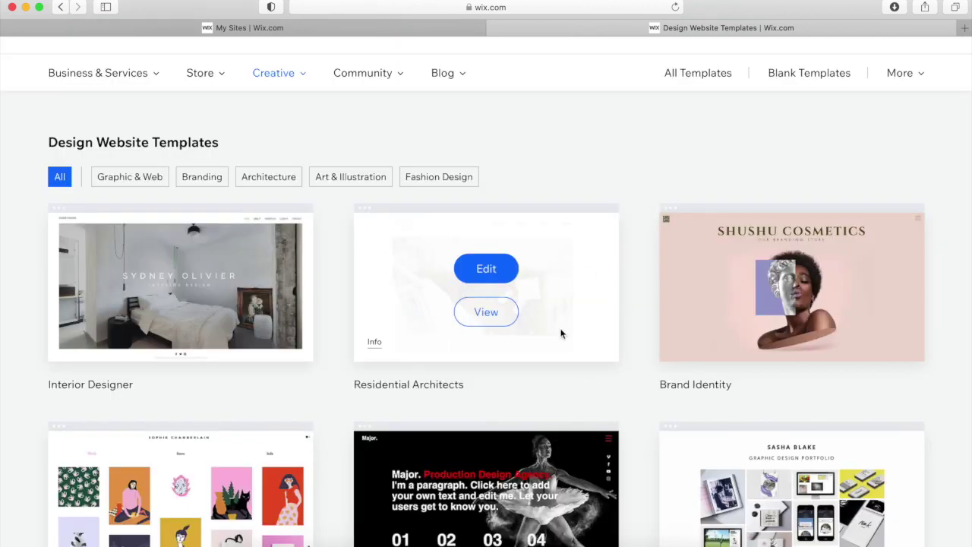
Step: Preview the Residential Architects template and open it for editing
{"action": "left_click", "coordinate": [487, 317]}
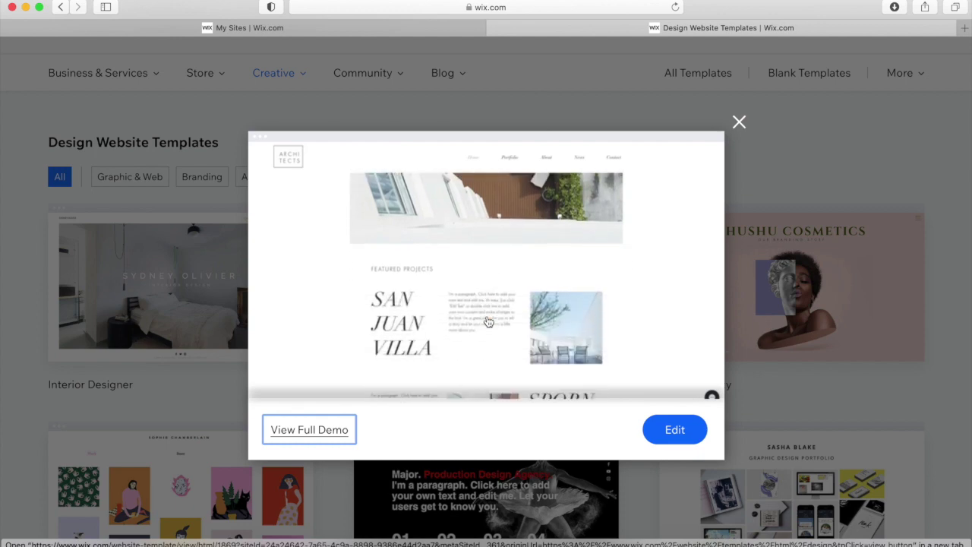
{"action": "left_click", "coordinate": [673, 430]}
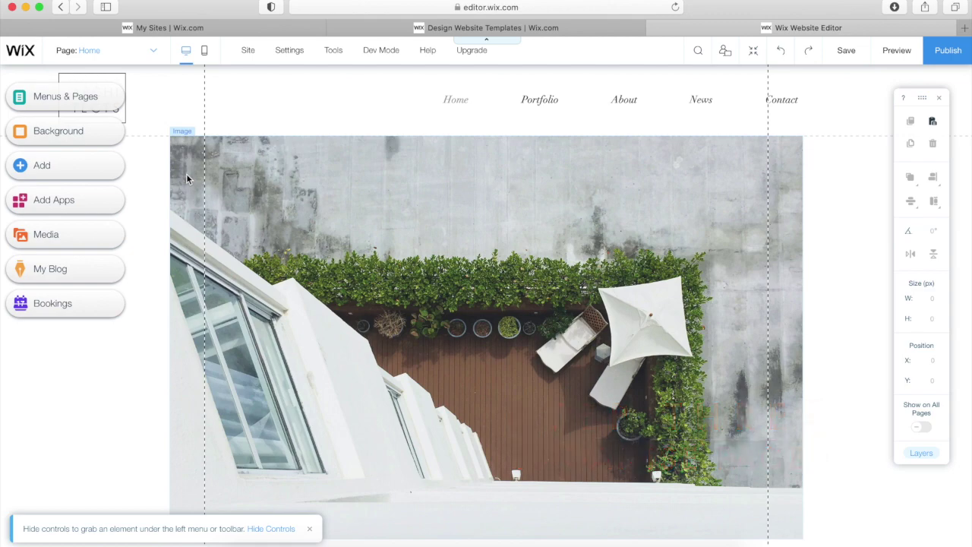
{"action": "scroll", "coordinate": [214, 238], "scroll_direction": "down", "scroll_amount": 6}
{"action": "scroll", "coordinate": [213, 238], "scroll_direction": "down", "scroll_amount": 15}
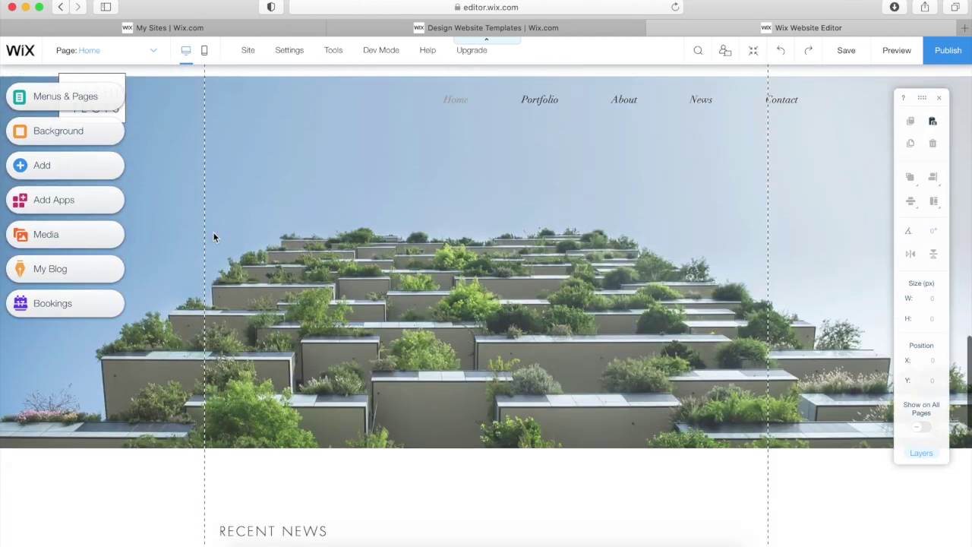
{"action": "scroll", "coordinate": [213, 238], "scroll_direction": "up", "scroll_amount": 20}
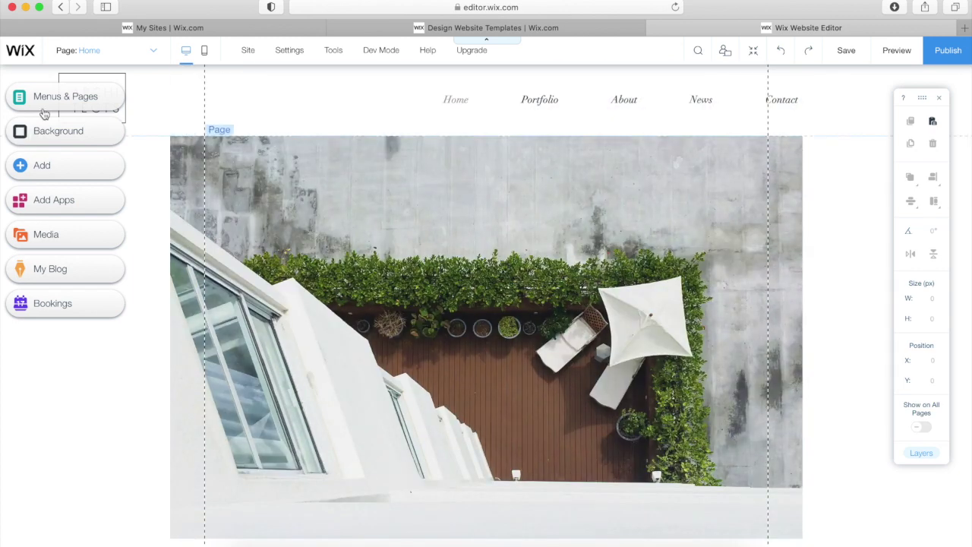
Step: Delete the 9th_project page from the site's pages and confirm the deletion
{"action": "left_click", "coordinate": [55, 106]}
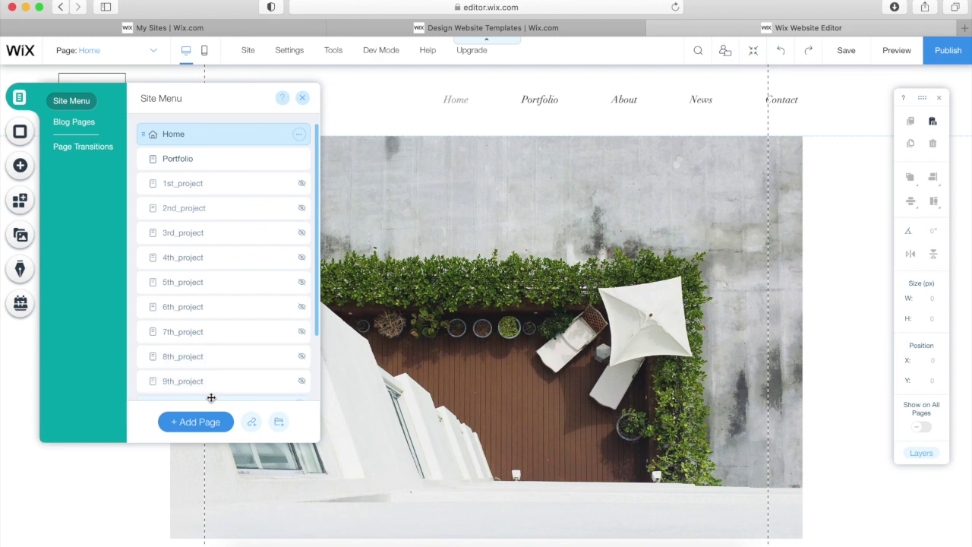
{"action": "scroll", "coordinate": [210, 395], "scroll_direction": "down", "scroll_amount": 3}
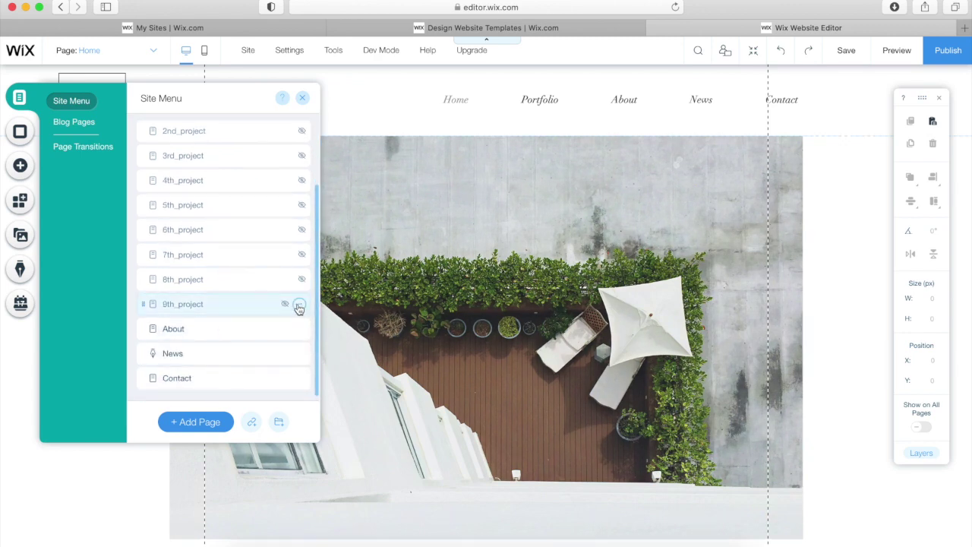
{"action": "left_click", "coordinate": [300, 304]}
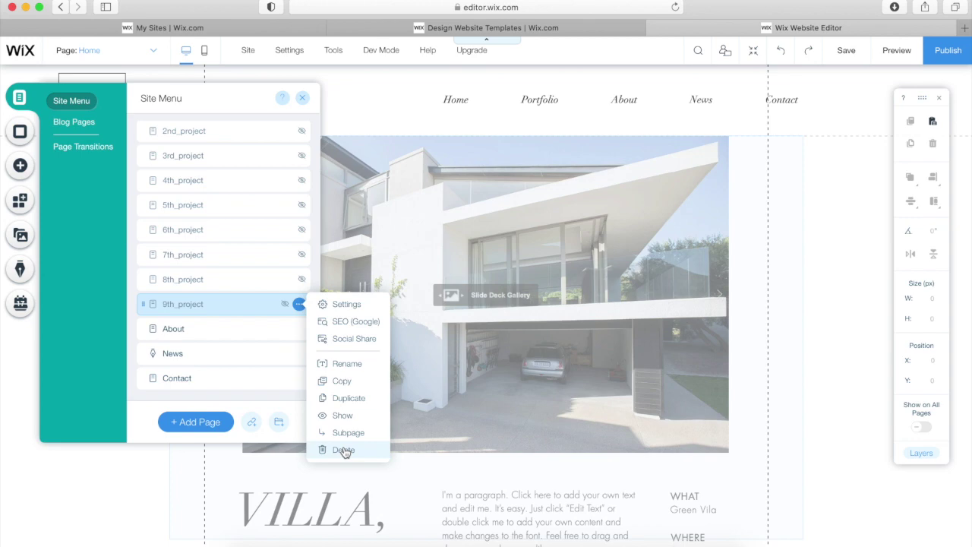
{"action": "left_click", "coordinate": [344, 450]}
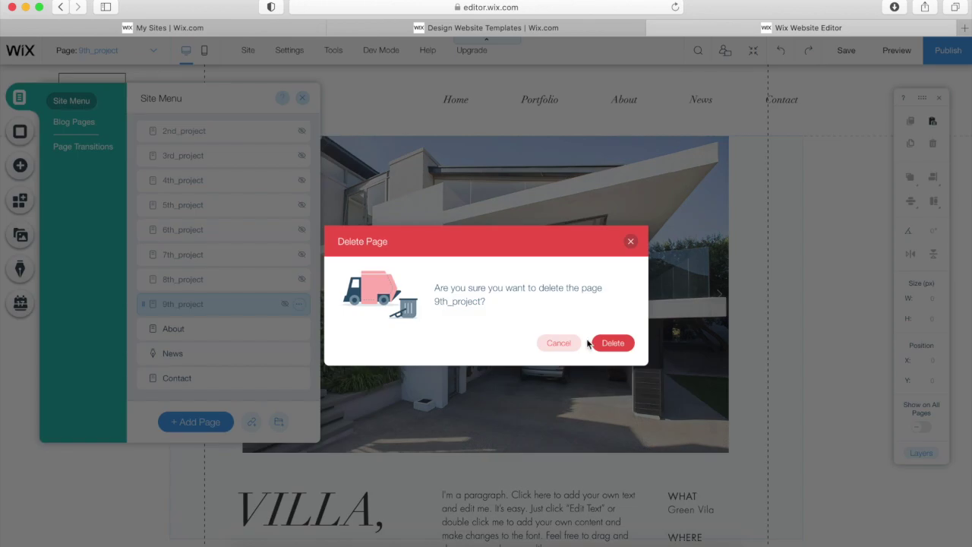
{"action": "left_click", "coordinate": [612, 342]}
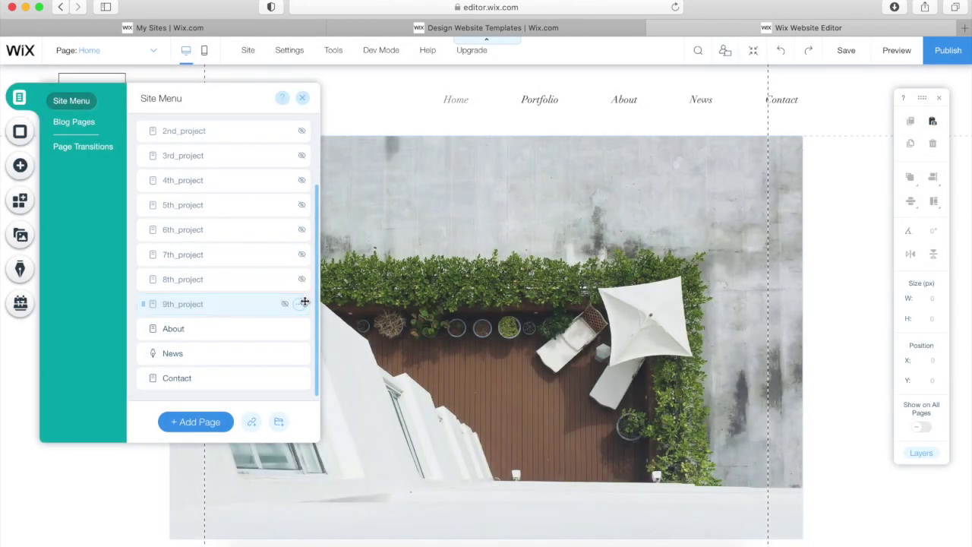
Step: Delete the 8th_project page from the site's pages and confirm the deletion
{"action": "left_click", "coordinate": [301, 303]}
{"action": "left_click", "coordinate": [352, 452]}
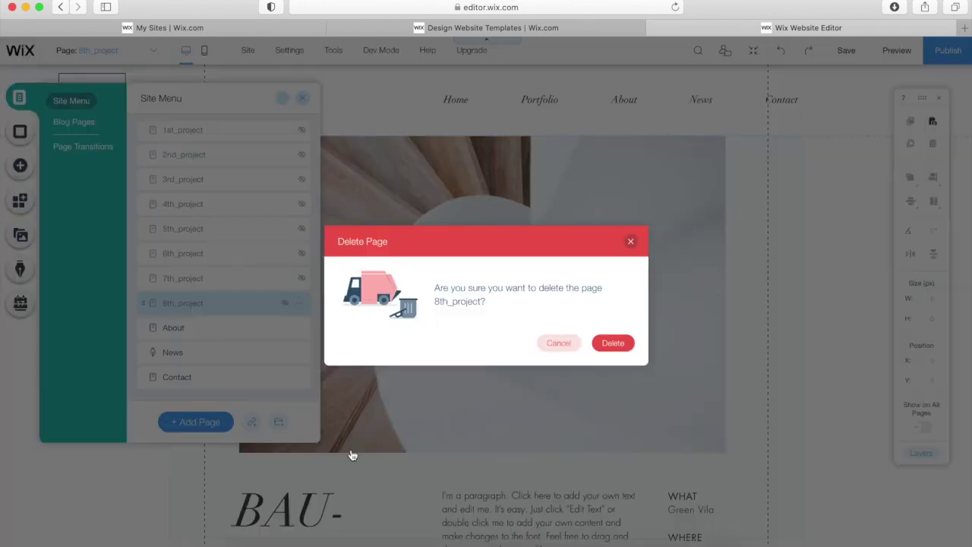
{"action": "left_click", "coordinate": [615, 342]}
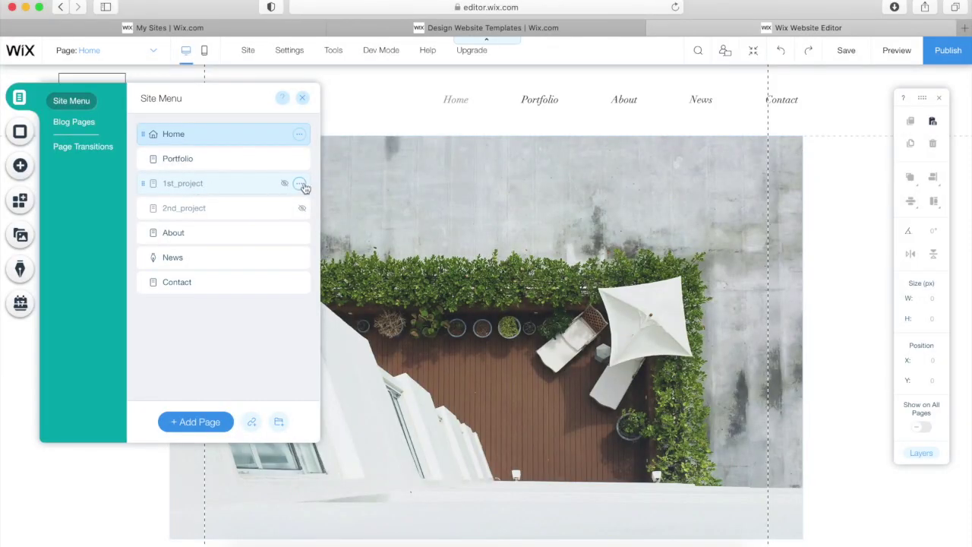
Step: Rename the 1st_project page as Architecture Illustration
{"action": "left_click", "coordinate": [301, 185]}
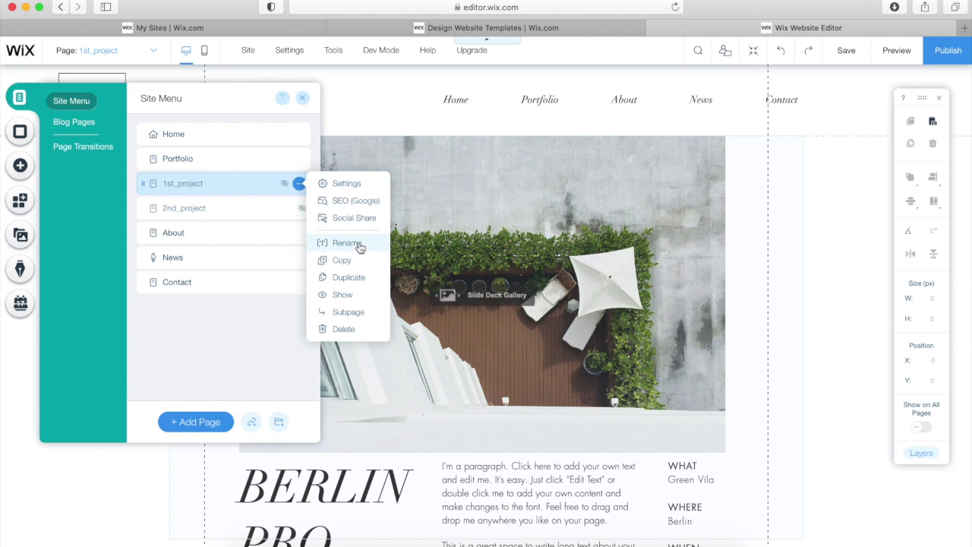
{"action": "left_click", "coordinate": [346, 243]}
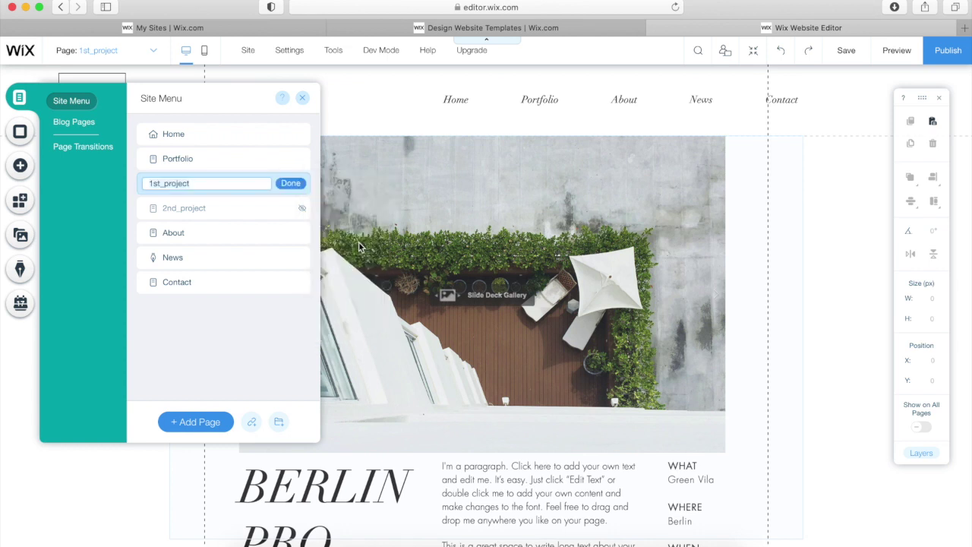
{"action": "key", "text": "super+a"}
{"action": "key", "text": "BackSpace"}
{"action": "type", "text": "A"}
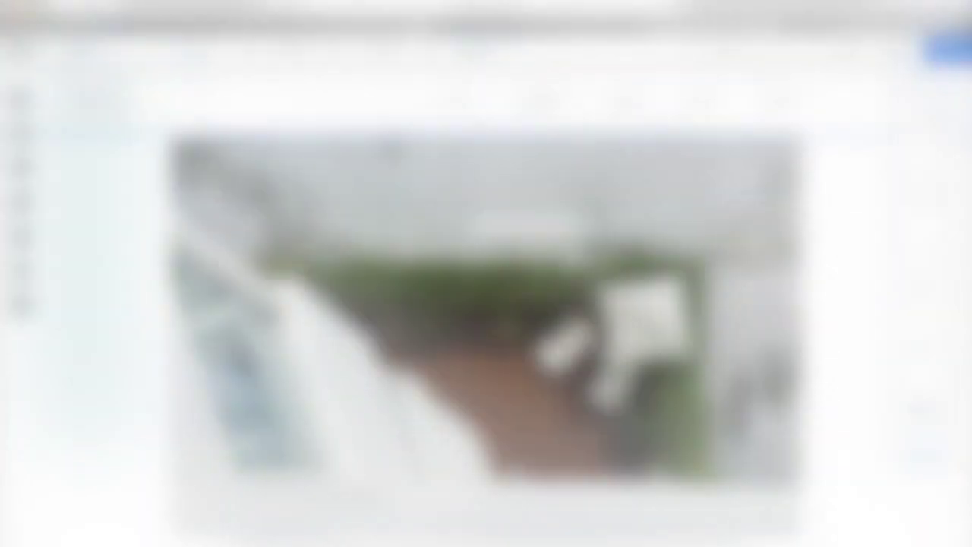
Step: On the Home page, apply the second themed design, with divider lines between items, to the horizontal header menu
{"action": "left_click", "coordinate": [85, 53]}
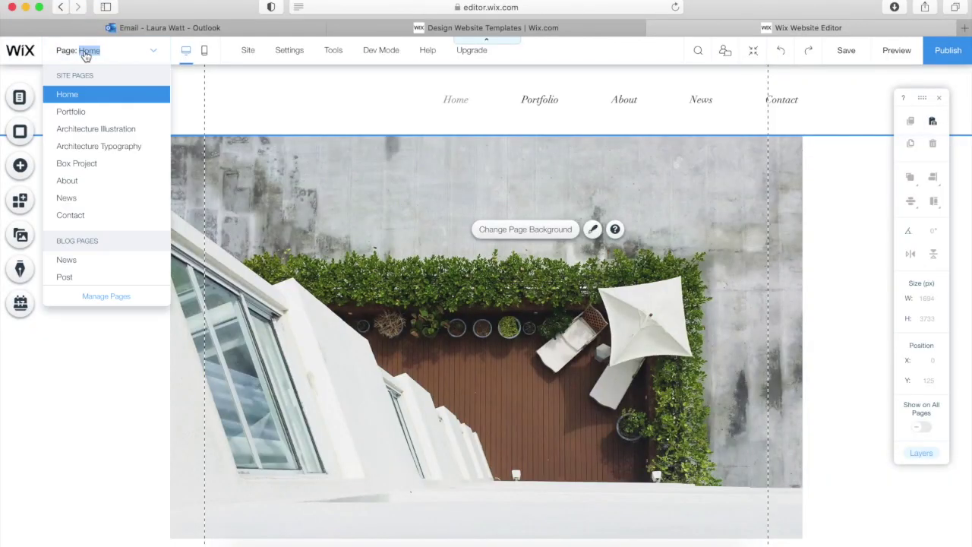
{"action": "left_click", "coordinate": [93, 96]}
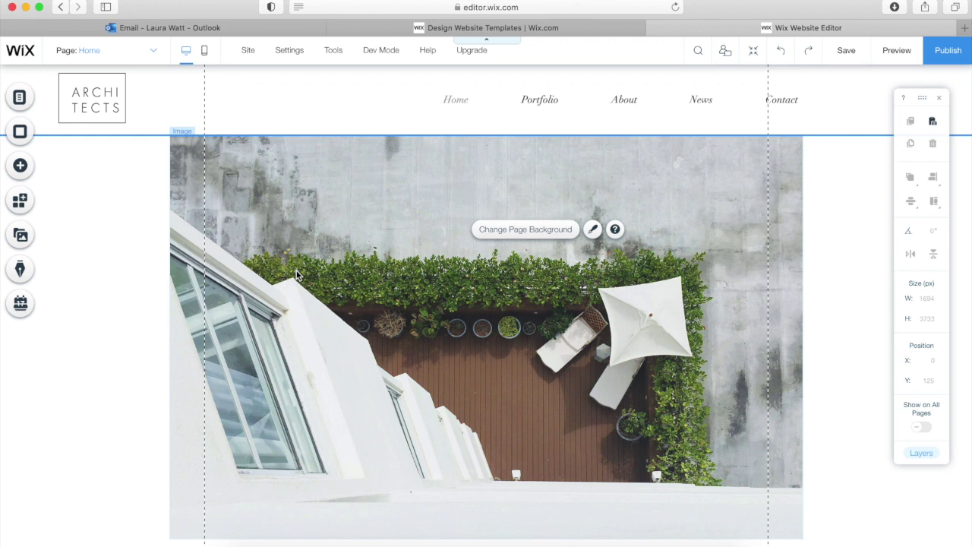
{"action": "left_click", "coordinate": [548, 108]}
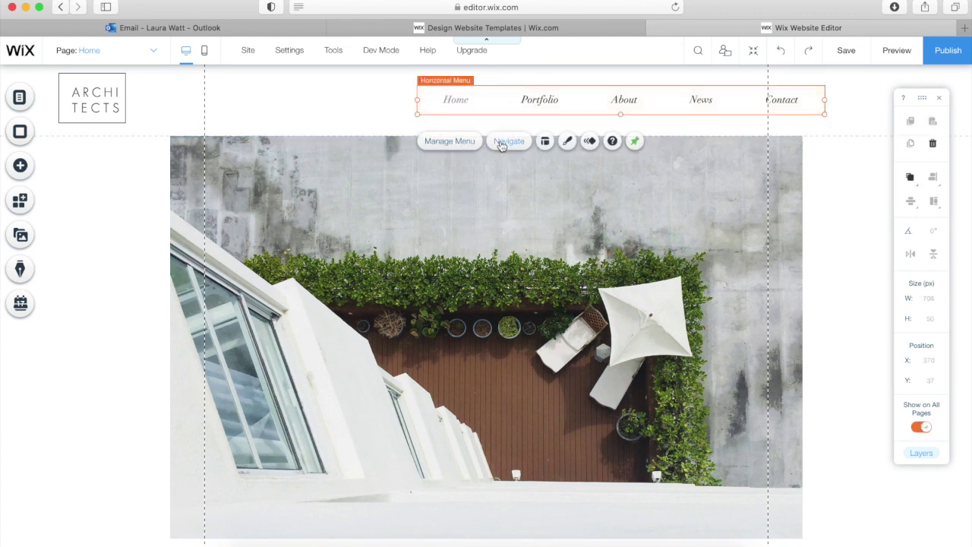
{"action": "left_click", "coordinate": [568, 142]}
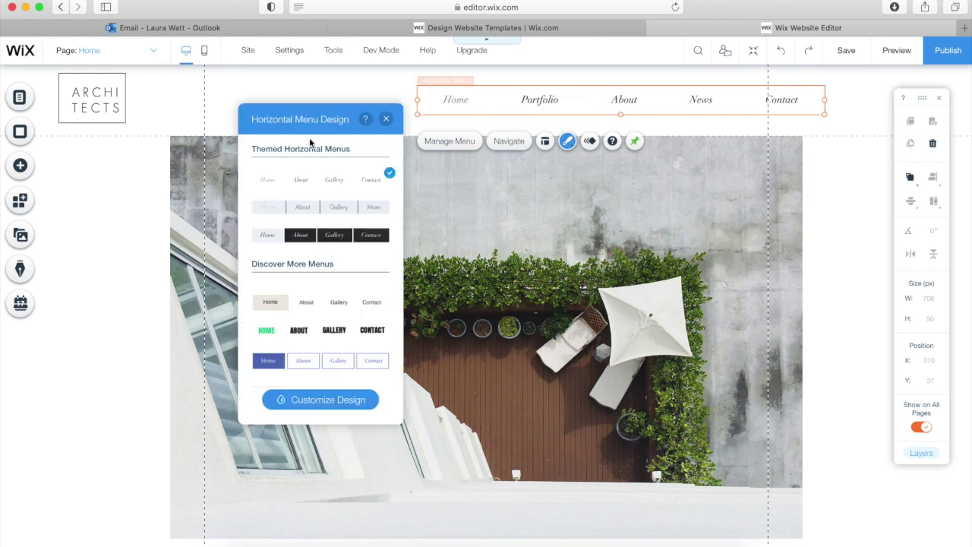
{"action": "left_click", "coordinate": [294, 211]}
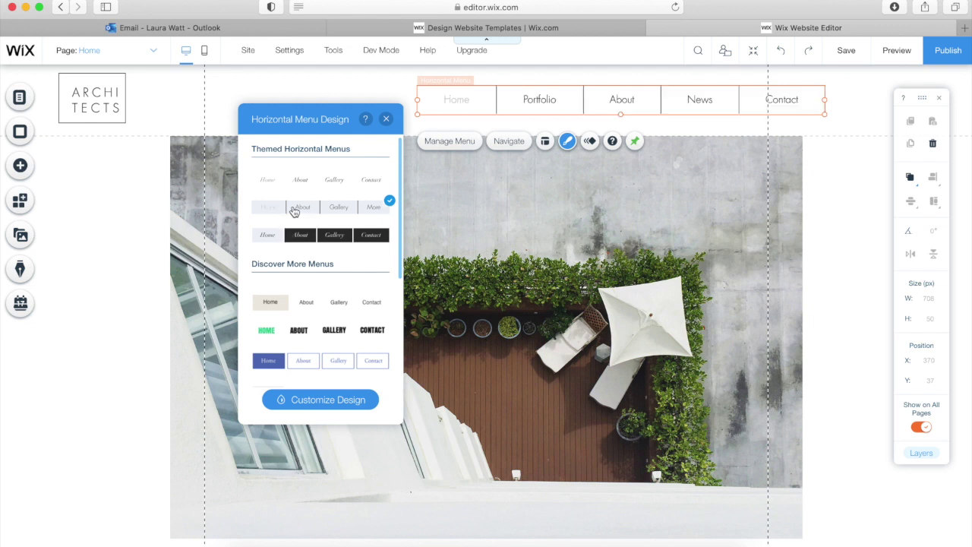
Step: Examine the custom design options for the header menu's text, including color, theme, font and font size, and close the design settings
{"action": "left_click", "coordinate": [342, 401]}
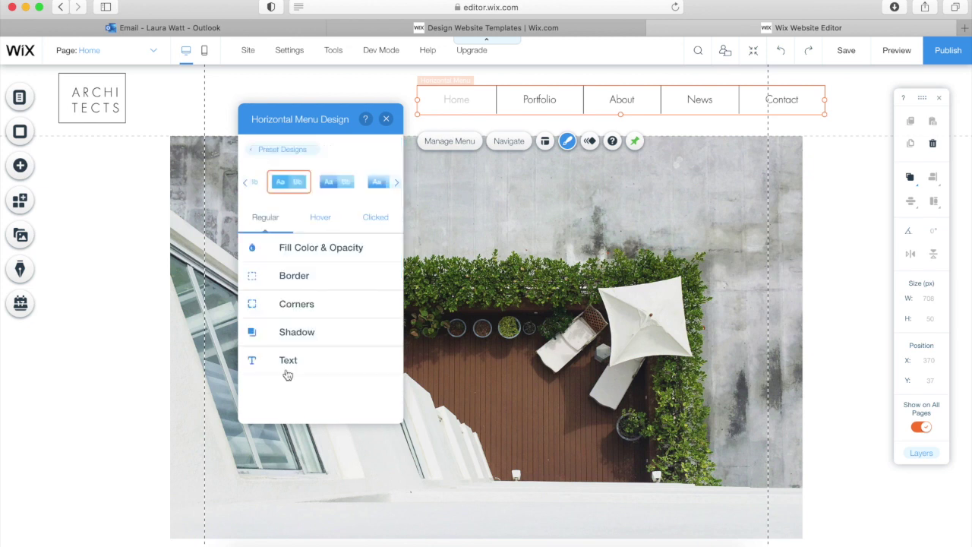
{"action": "left_click", "coordinate": [253, 360]}
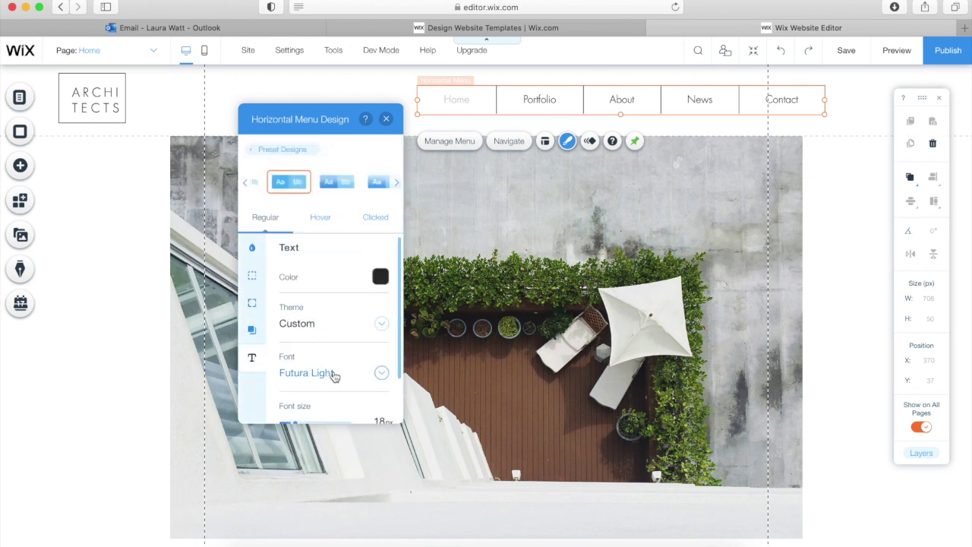
{"action": "scroll", "coordinate": [325, 334], "scroll_direction": "down", "scroll_amount": 2}
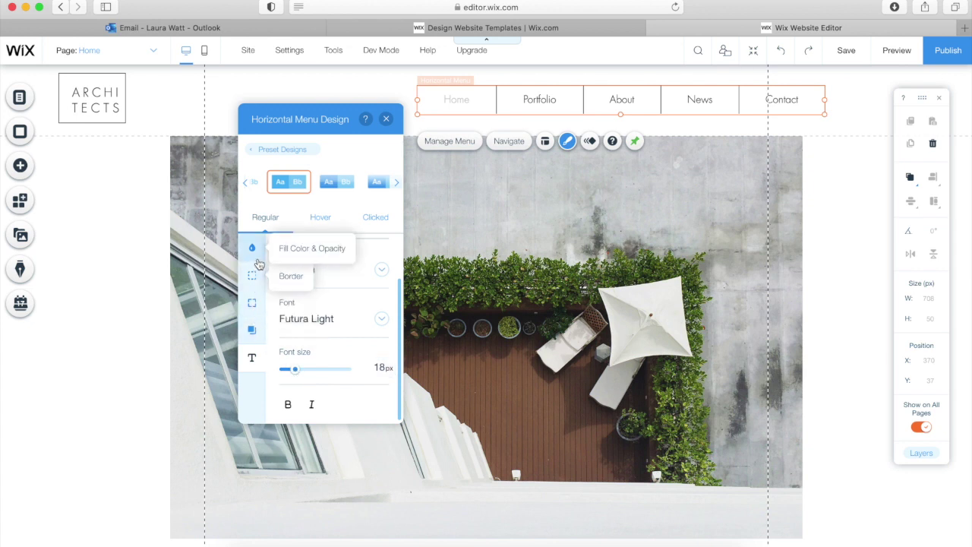
{"action": "left_click", "coordinate": [387, 121]}
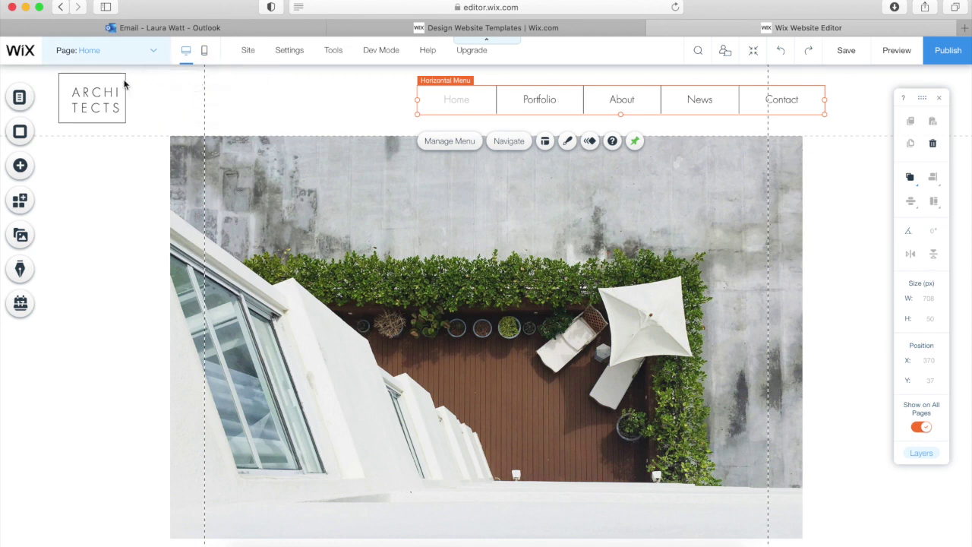
Step: Replace the text of the boxed logo in the header with LMW
{"action": "left_click", "coordinate": [104, 94]}
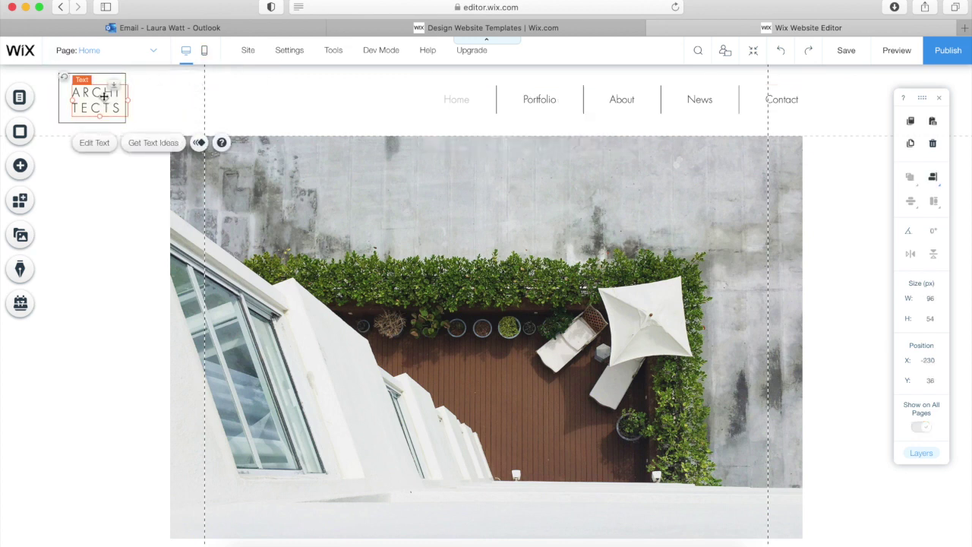
{"action": "left_click", "coordinate": [94, 143]}
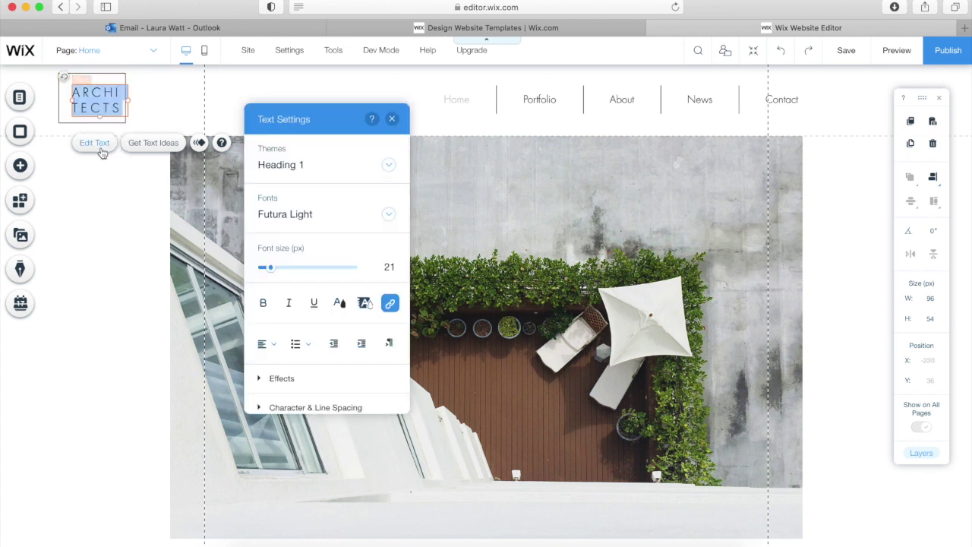
{"action": "type", "text": "LMW"}
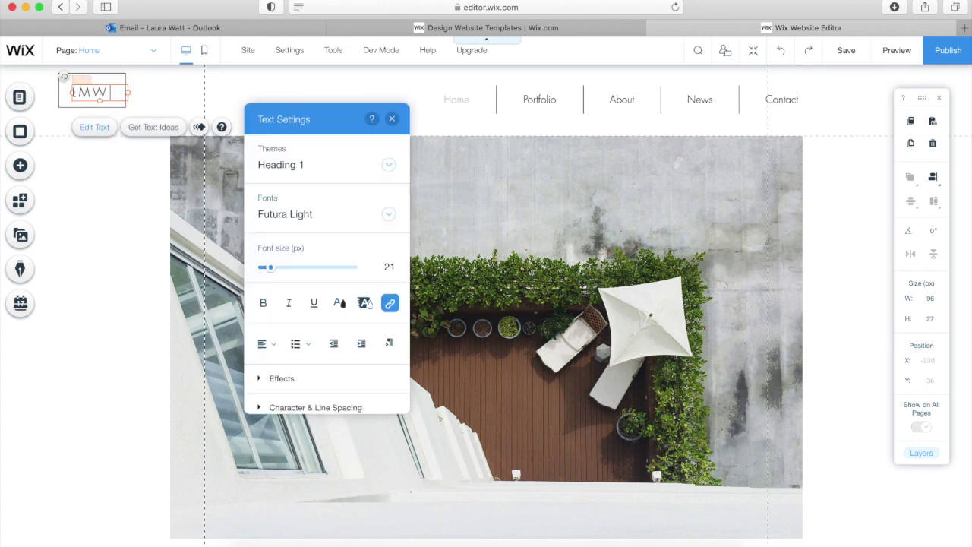
{"action": "left_click", "coordinate": [187, 81]}
{"action": "left_click", "coordinate": [102, 91]}
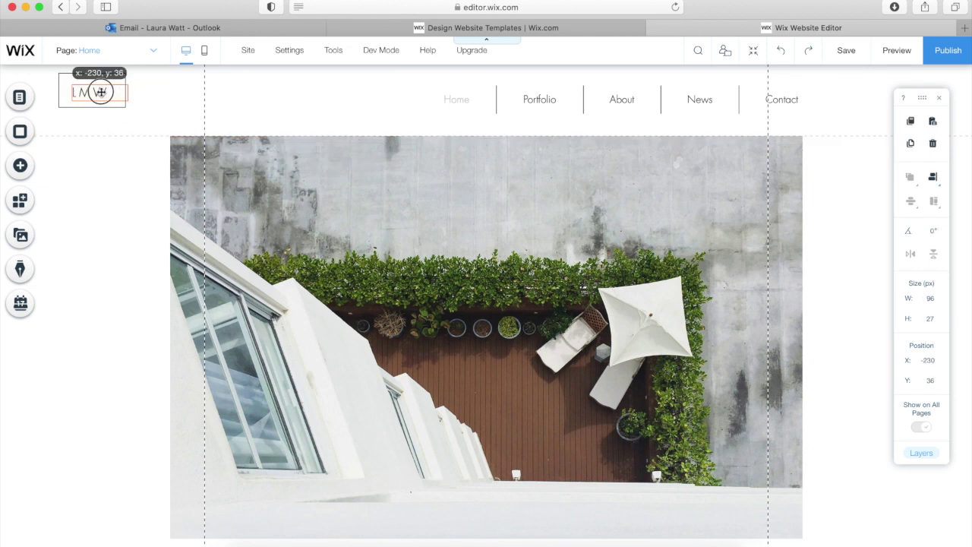
{"action": "left_click_drag", "start_coordinate": [126, 91], "coordinate": [104, 83]}
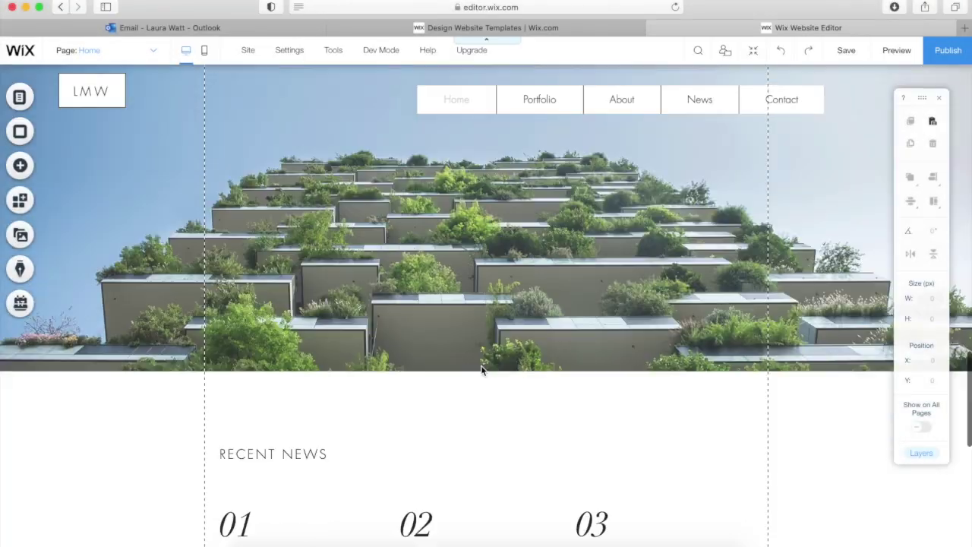
Step: Delete the three Read More links beneath the news items on the Home page
{"action": "scroll", "coordinate": [481, 364], "scroll_direction": "down", "scroll_amount": 10}
{"action": "scroll", "coordinate": [481, 366], "scroll_direction": "up", "scroll_amount": 3}
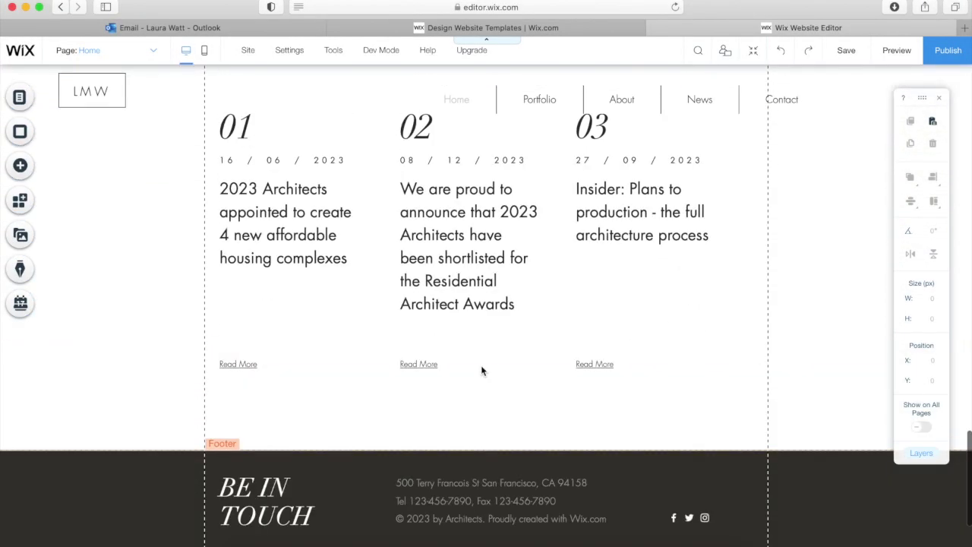
{"action": "left_click", "coordinate": [599, 365]}
{"action": "key", "text": "Delete"}
{"action": "left_click", "coordinate": [416, 364]}
{"action": "key", "text": "Delete"}
{"action": "left_click", "coordinate": [239, 365]}
{"action": "key", "text": "Delete"}
Step: Delete the remaining numbers, dates and headlines of the three news items above the footer
{"action": "left_click", "coordinate": [281, 220]}
{"action": "key", "text": "Delete"}
{"action": "left_click_drag", "start_coordinate": [212, 110], "coordinate": [646, 211]}
{"action": "key", "text": "Delete"}
Step: Move the footer up beneath the Bauhaus, Berlin section and reduce its height to about 181 px
{"action": "left_click_drag", "start_coordinate": [478, 454], "coordinate": [533, 314]}
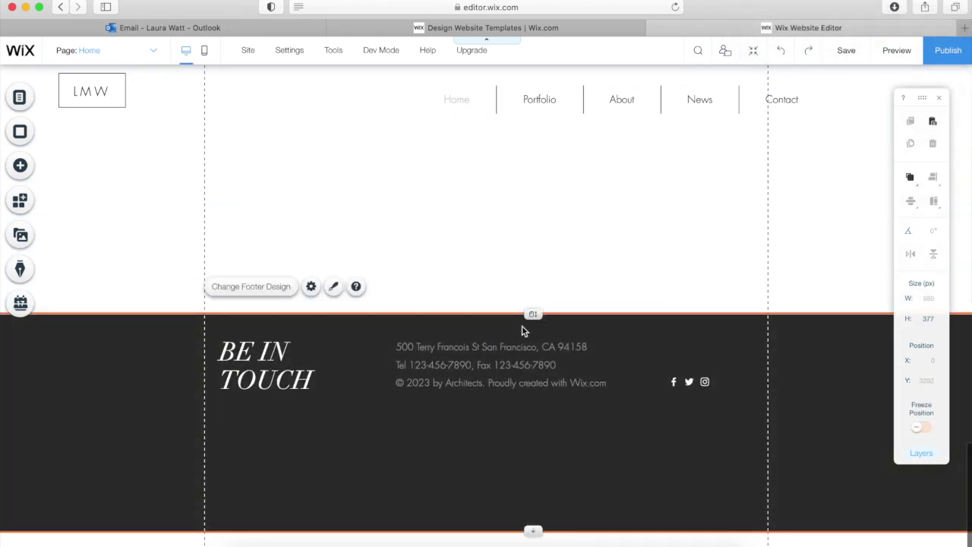
{"action": "scroll", "coordinate": [535, 232], "scroll_direction": "up", "scroll_amount": 5}
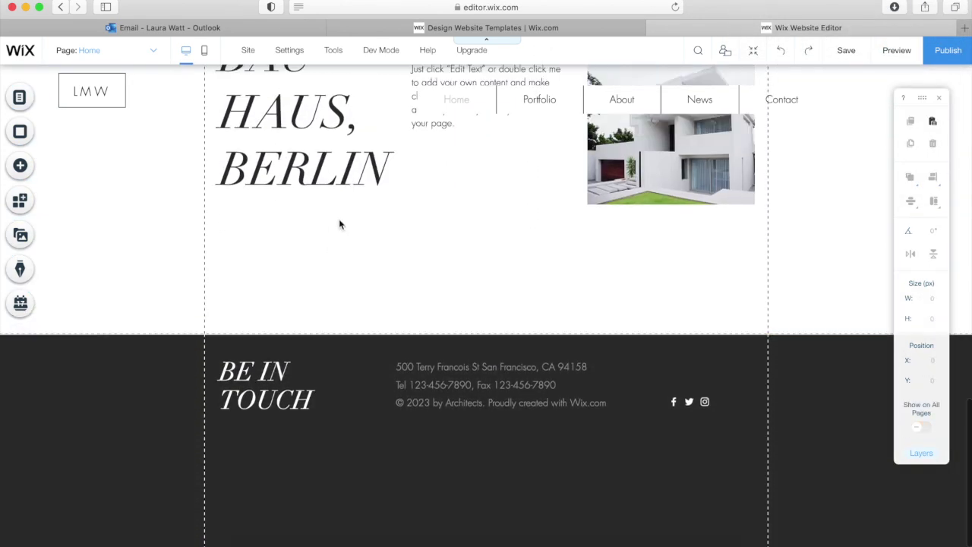
{"action": "scroll", "coordinate": [534, 394], "scroll_direction": "down", "scroll_amount": 5}
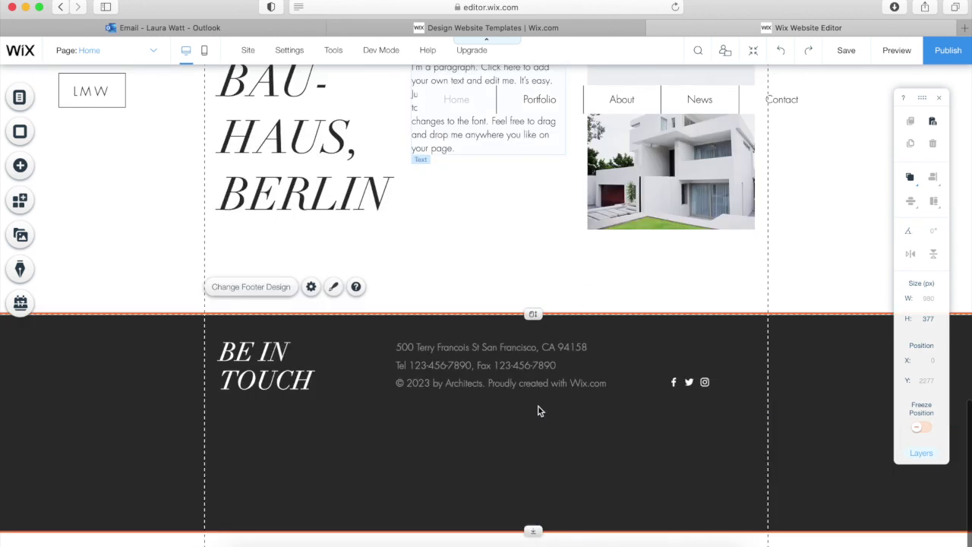
{"action": "left_click_drag", "start_coordinate": [534, 321], "coordinate": [534, 540]}
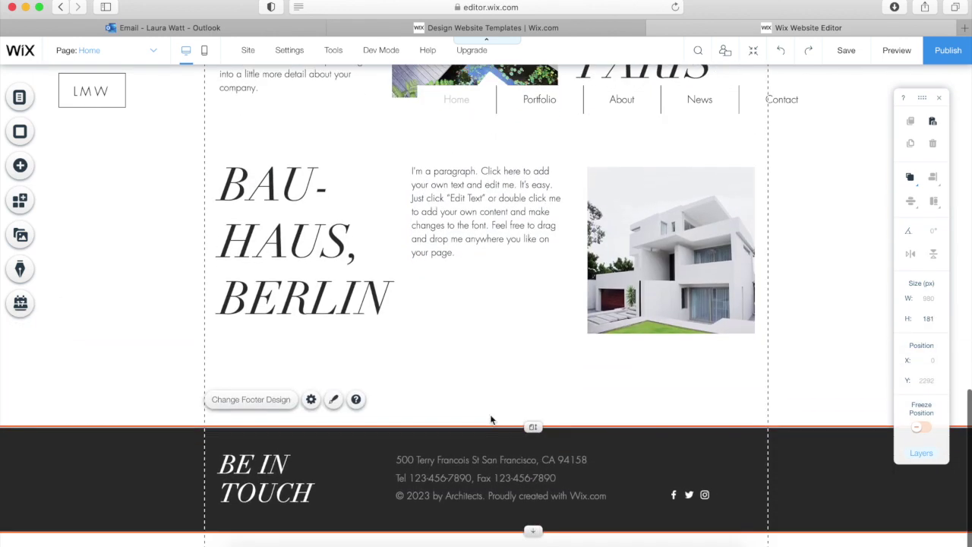
Step: In the image chooser for the Home page's main photo, add a new folder and open the Illustration folder inside ARCHITECTURE PROJECT
{"action": "scroll", "coordinate": [489, 413], "scroll_direction": "up", "scroll_amount": 10}
{"action": "scroll", "coordinate": [490, 414], "scroll_direction": "up", "scroll_amount": 2}
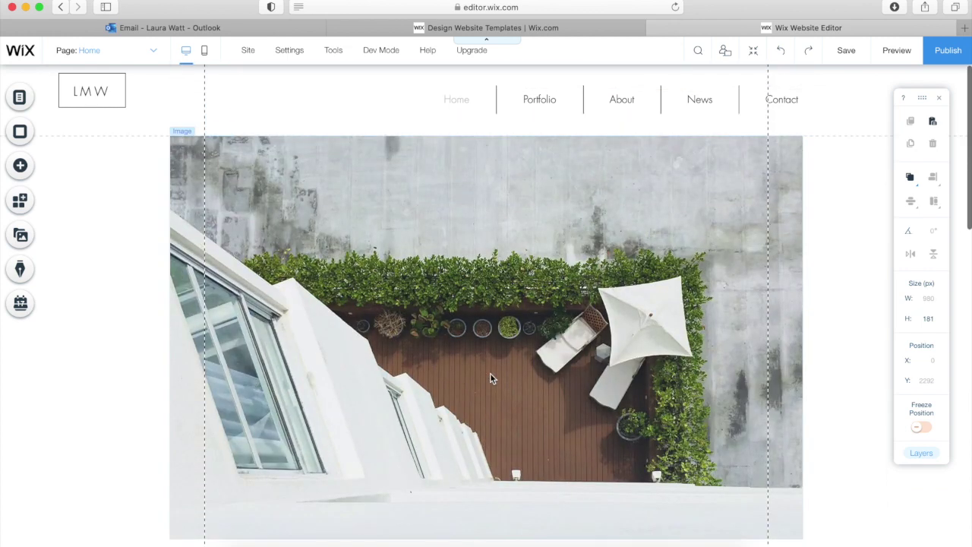
{"action": "left_click", "coordinate": [447, 292]}
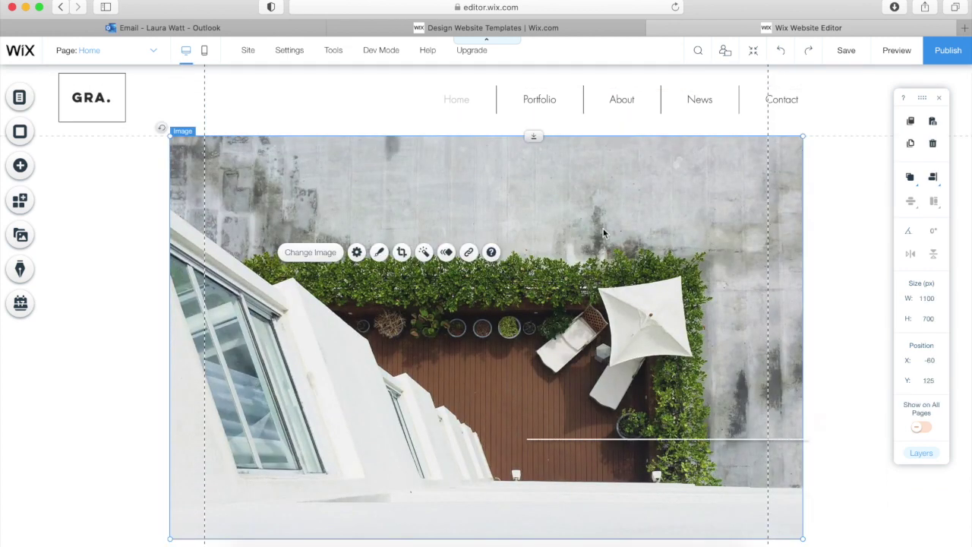
{"action": "scroll", "coordinate": [700, 285], "scroll_direction": "up", "scroll_amount": 1}
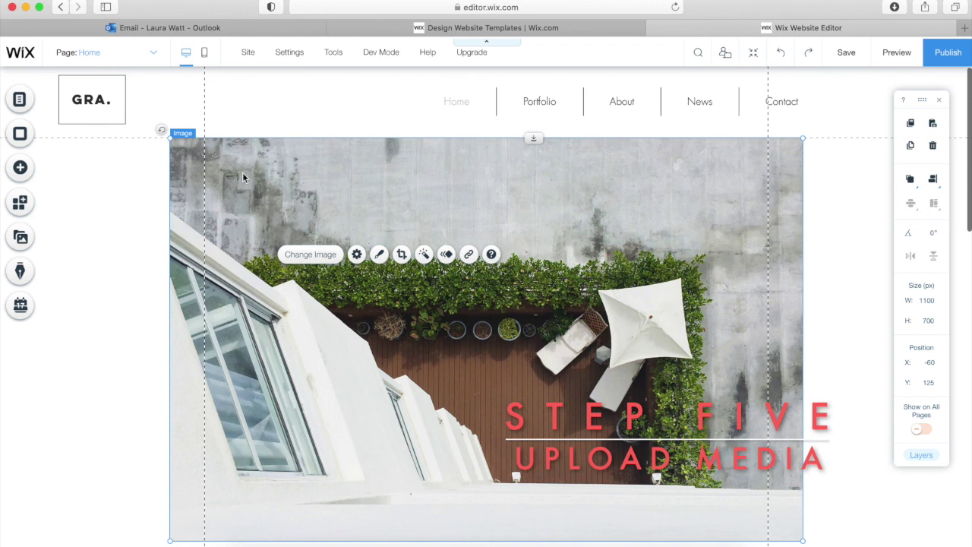
{"action": "left_click", "coordinate": [311, 255]}
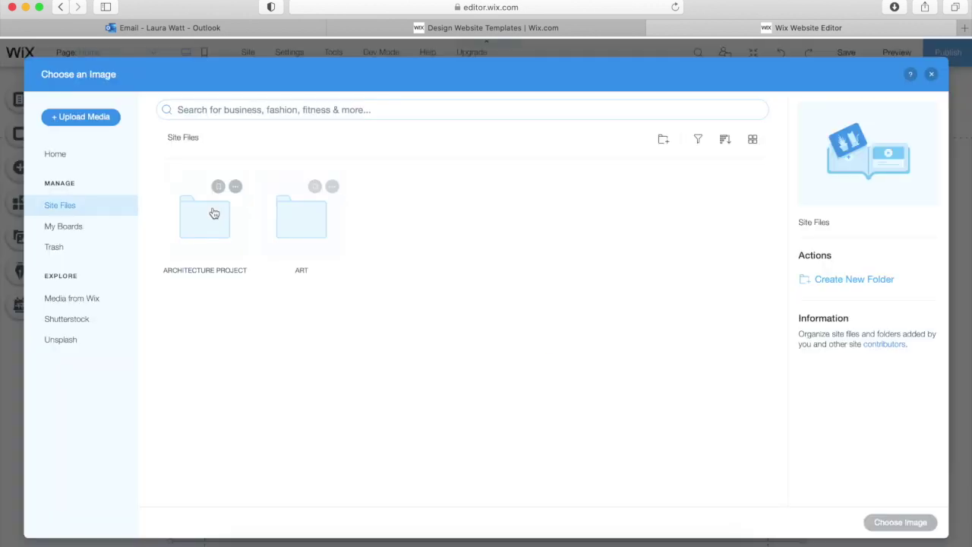
{"action": "left_click", "coordinate": [664, 143]}
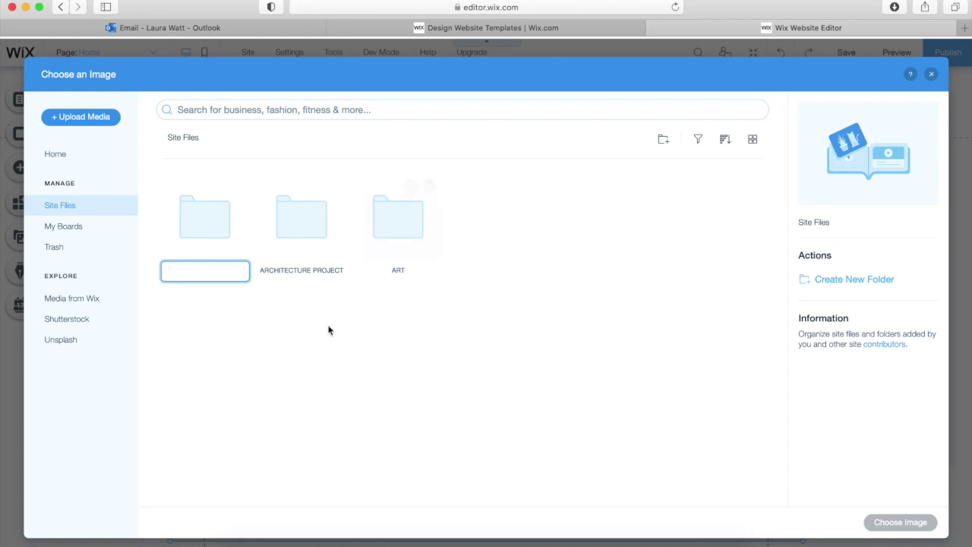
{"action": "double_click", "coordinate": [223, 226]}
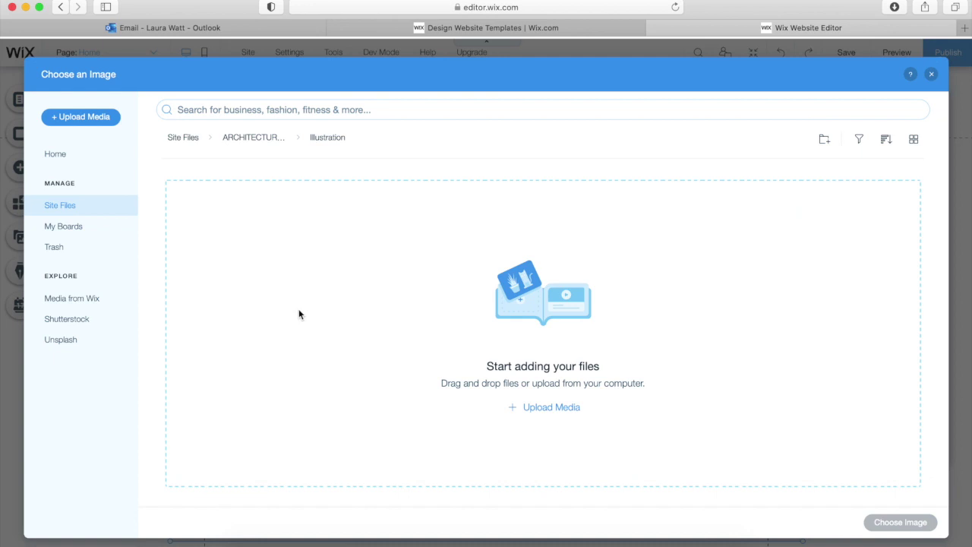
Step: Upload the four screenshots from the computer's JO LINK folder into the Illustration media folder
{"action": "left_click", "coordinate": [111, 122]}
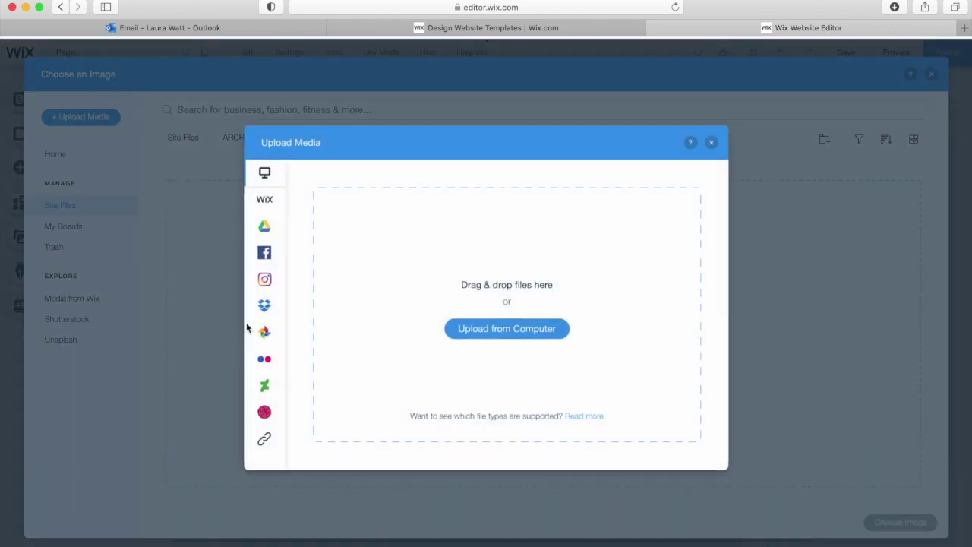
{"action": "left_click", "coordinate": [529, 334]}
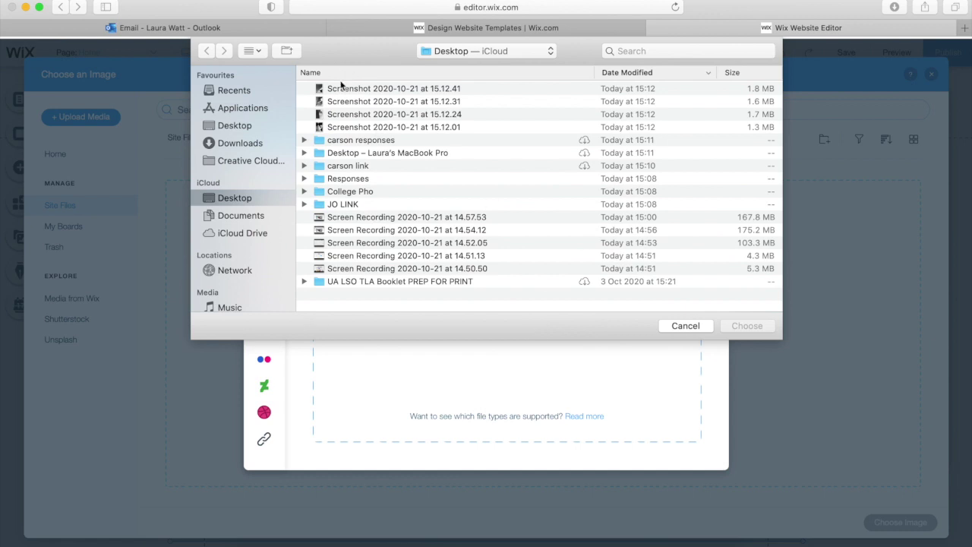
{"action": "left_click", "coordinate": [343, 205]}
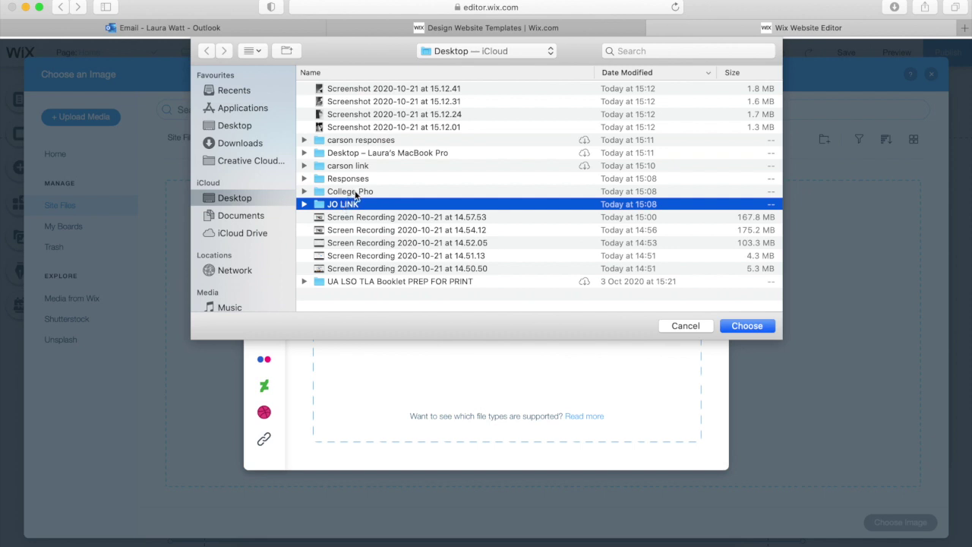
{"action": "key", "text": "Return"}
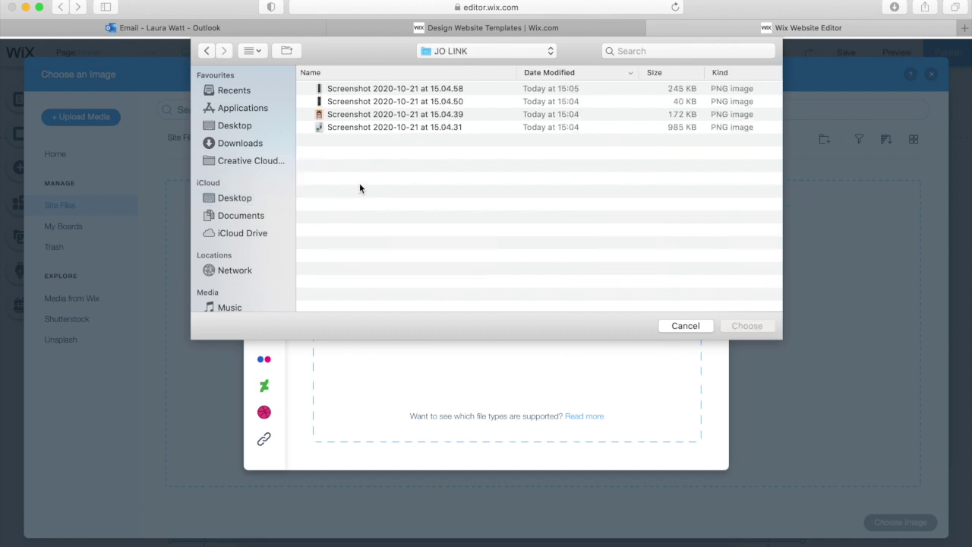
{"action": "left_click_drag", "start_coordinate": [360, 185], "coordinate": [363, 69]}
{"action": "key", "text": "Return"}
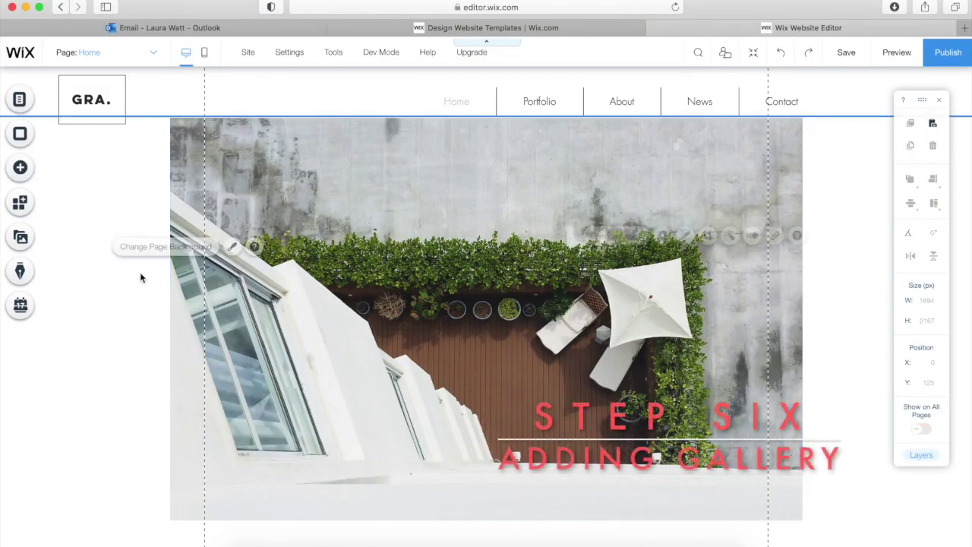
Step: Delete the large photo at the top of the Home page and add a Showcase pro gallery in its place
{"action": "left_click", "coordinate": [363, 285]}
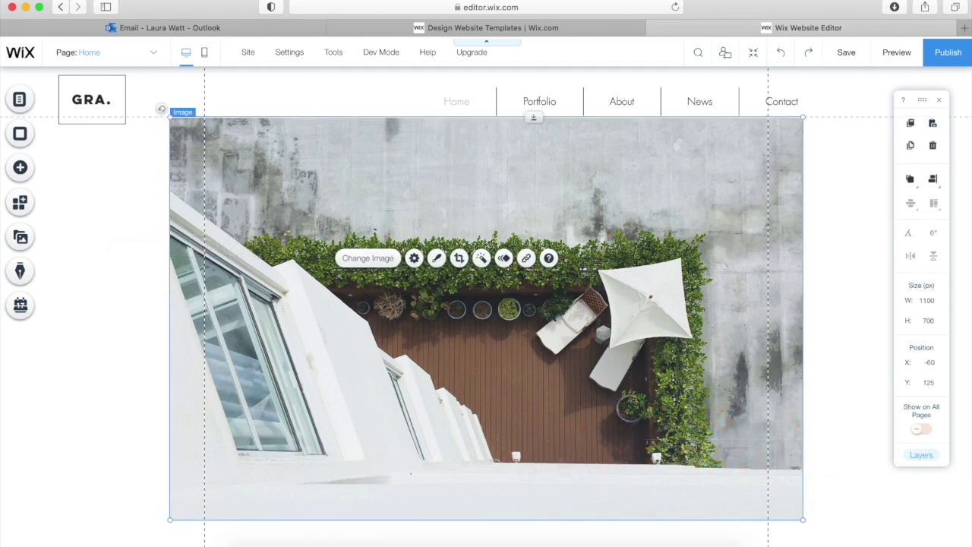
{"action": "key", "text": "Delete"}
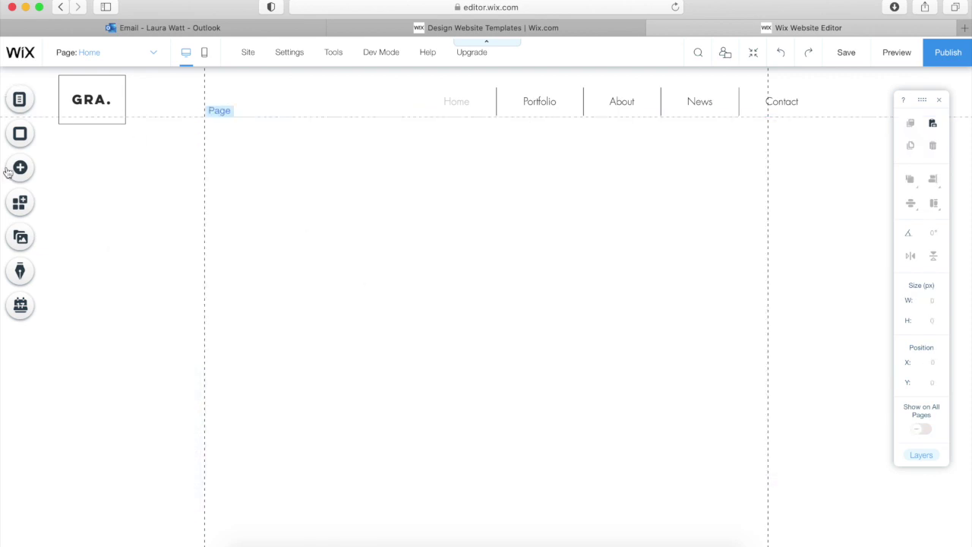
{"action": "left_click", "coordinate": [16, 168]}
{"action": "mouse_move", "coordinate": [75, 182]}
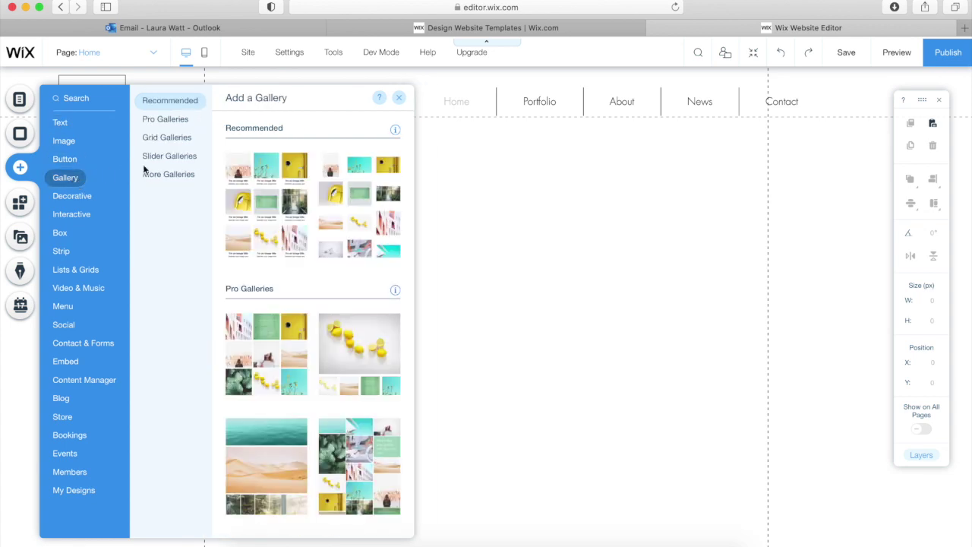
{"action": "scroll", "coordinate": [336, 366], "scroll_direction": "down", "scroll_amount": 3}
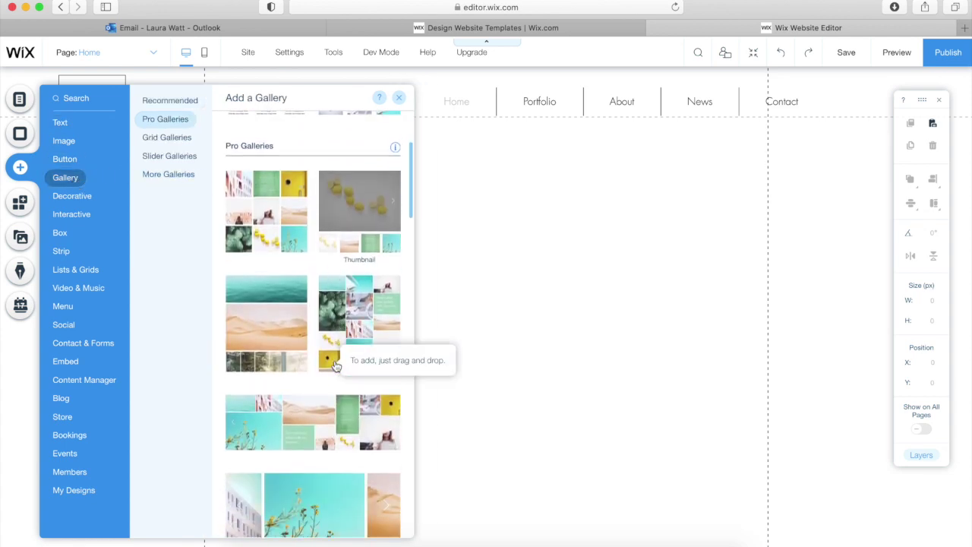
{"action": "scroll", "coordinate": [336, 365], "scroll_direction": "down", "scroll_amount": 1}
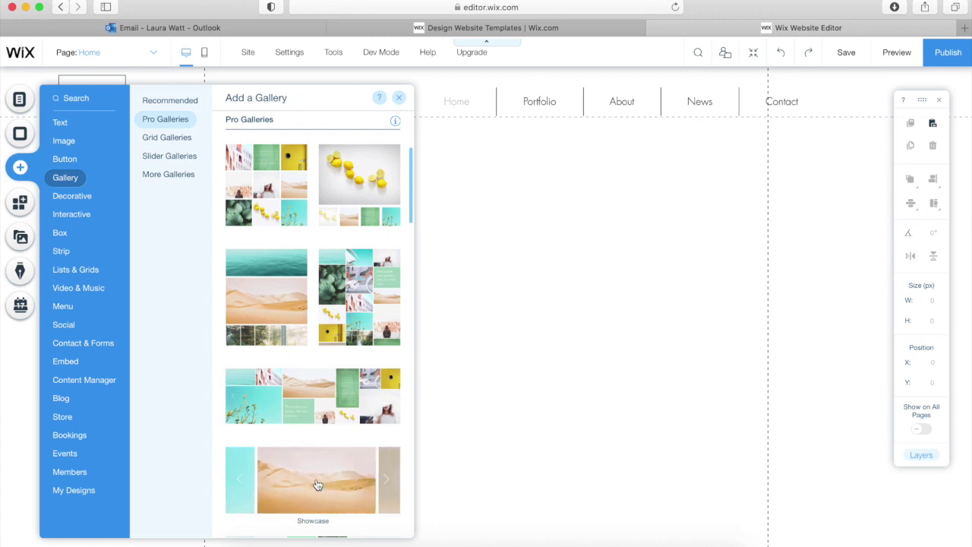
{"action": "left_click_drag", "start_coordinate": [318, 483], "coordinate": [514, 346]}
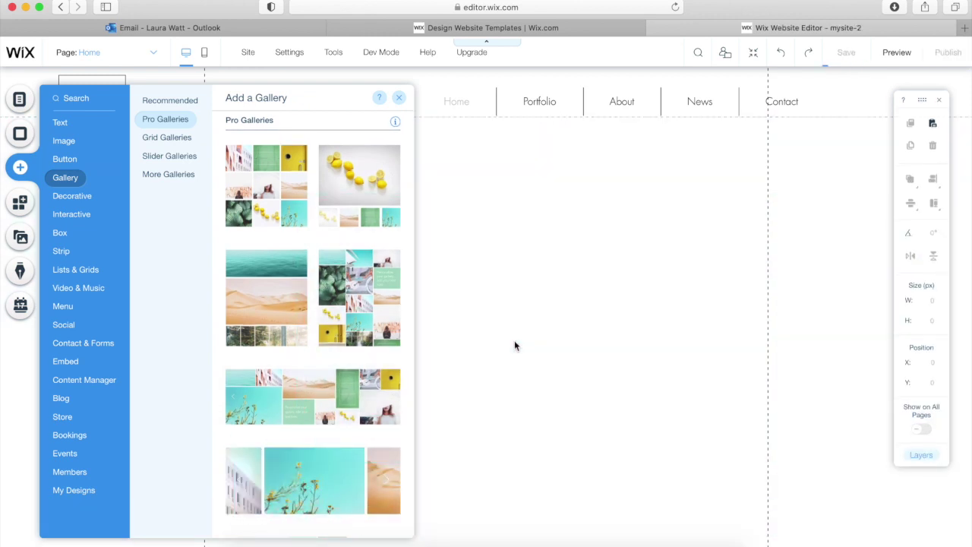
{"action": "left_click", "coordinate": [542, 211]}
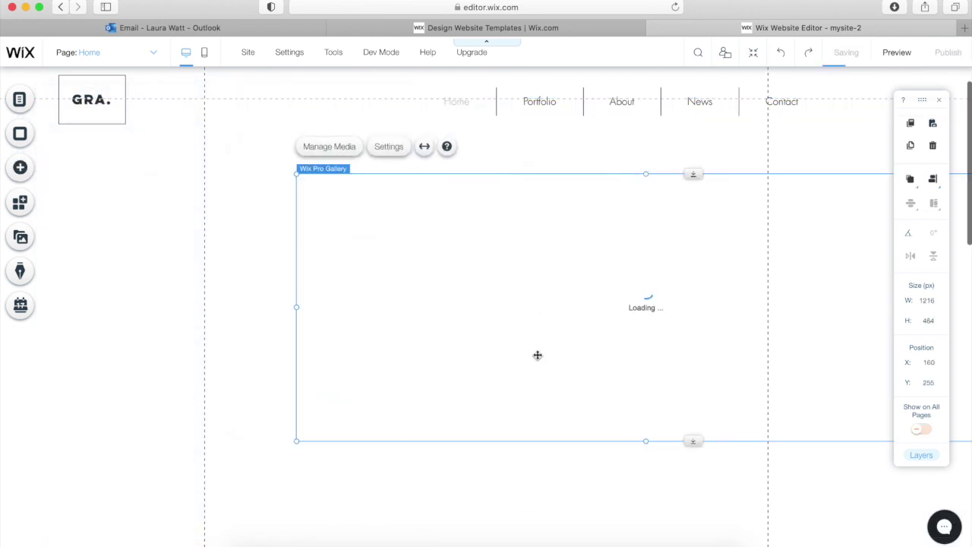
Step: Place the gallery directly below the header and stretch it across the page to about 1689 by 483 px
{"action": "left_click_drag", "start_coordinate": [714, 359], "coordinate": [574, 285]}
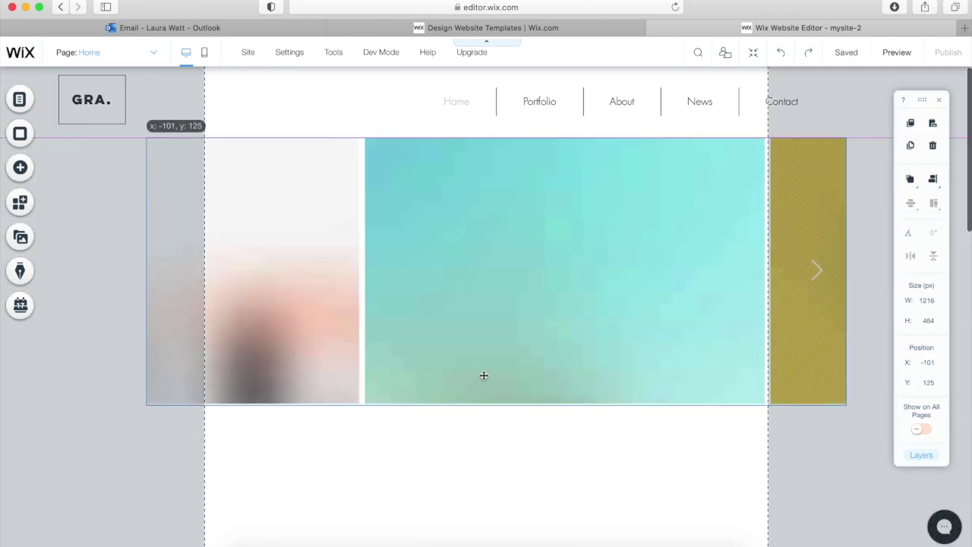
{"action": "left_click_drag", "start_coordinate": [490, 404], "coordinate": [491, 415]}
{"action": "left_click_drag", "start_coordinate": [144, 283], "coordinate": [3, 285]}
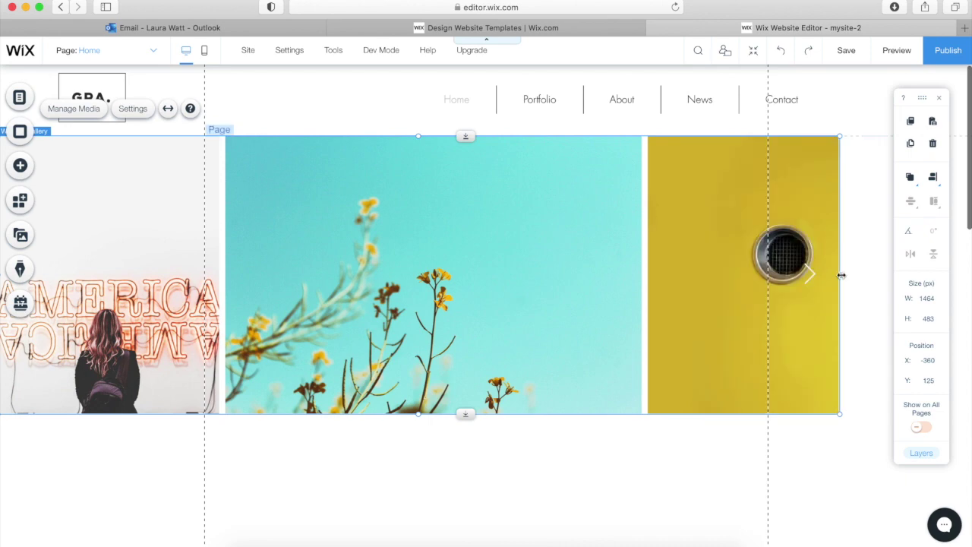
{"action": "left_click_drag", "start_coordinate": [841, 273], "coordinate": [969, 268]}
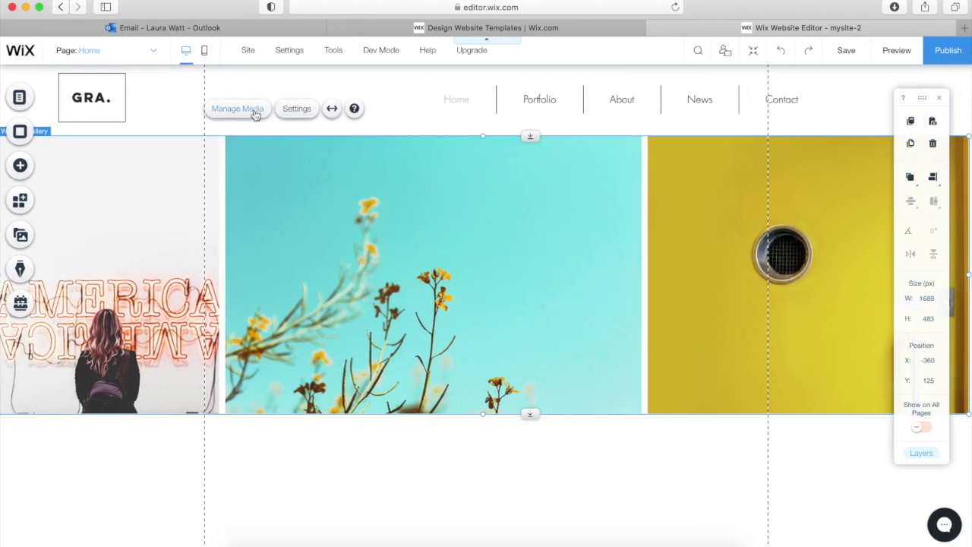
Step: Delete all 13 sample images from the gallery's media
{"action": "left_click", "coordinate": [251, 110]}
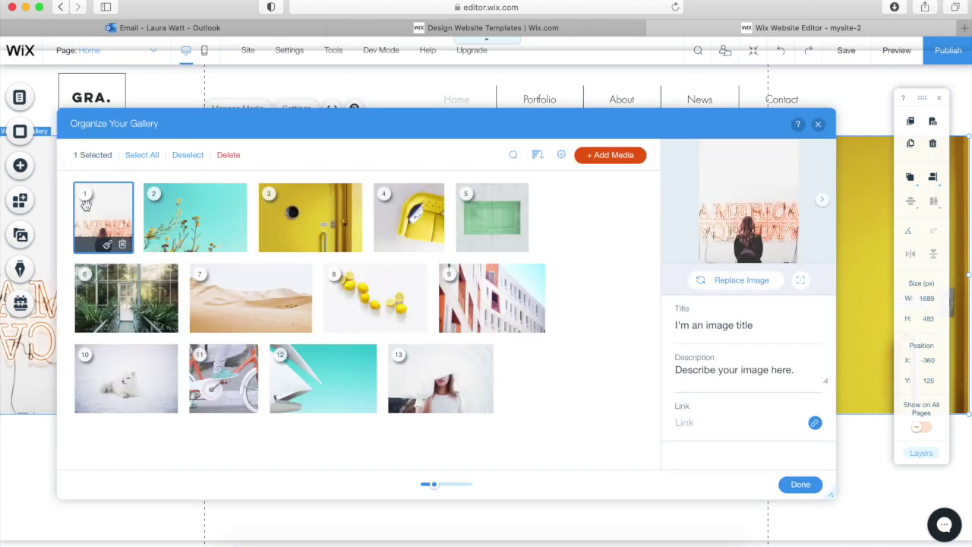
{"action": "left_click", "coordinate": [439, 393]}
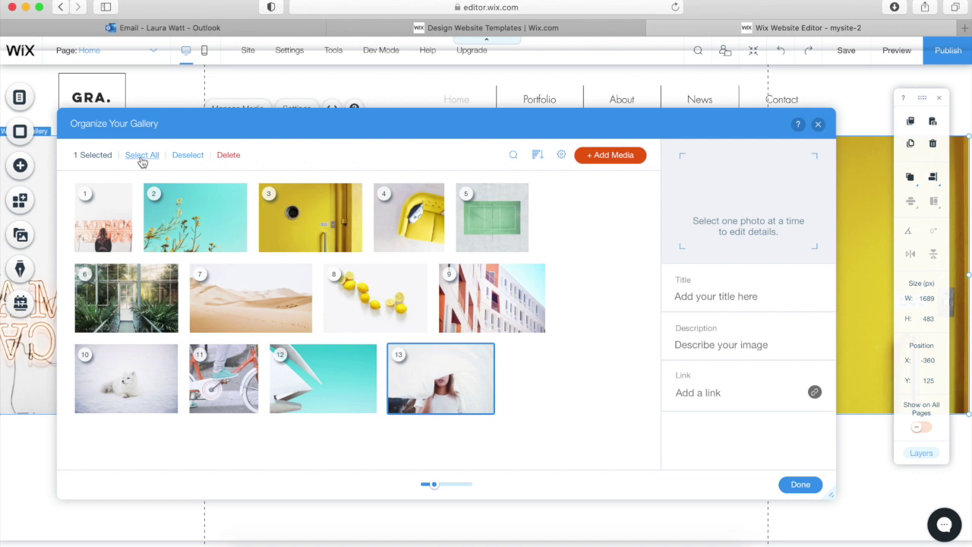
{"action": "left_click", "coordinate": [142, 155]}
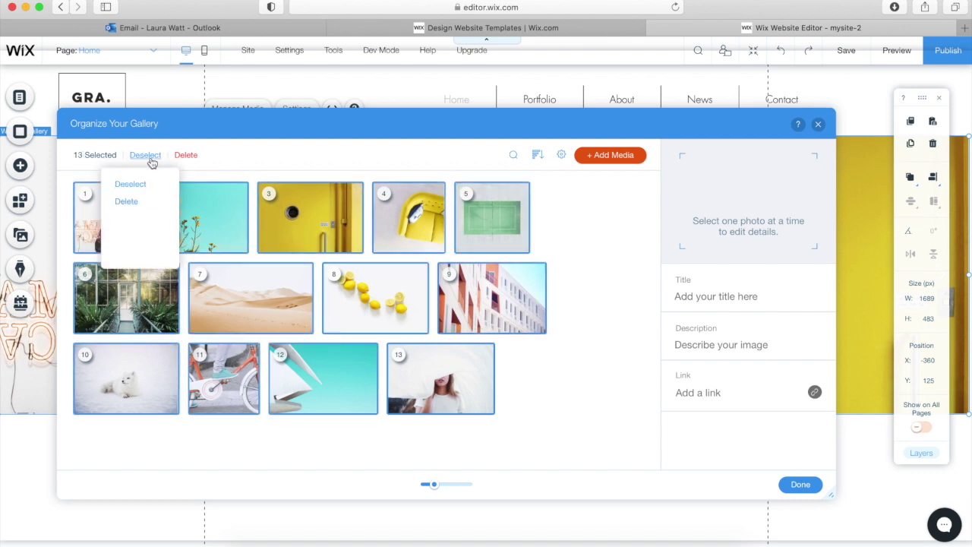
{"action": "left_click", "coordinate": [189, 157]}
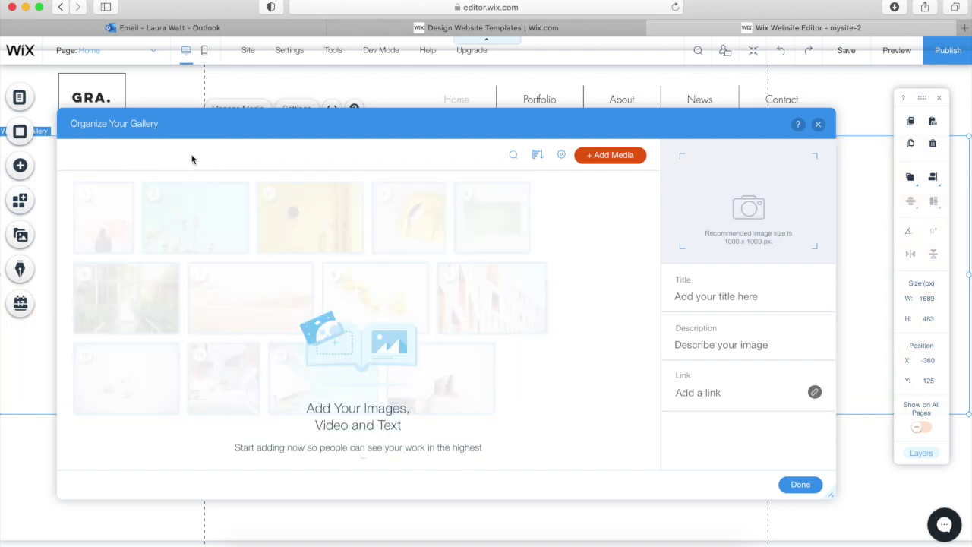
Step: Add the orange building, black-and-white flat-roofed building, gargoyle and Opie poster images to the gallery from ARCHITECTURE PROJECT > Illustration
{"action": "left_click", "coordinate": [604, 161]}
{"action": "left_click", "coordinate": [602, 186]}
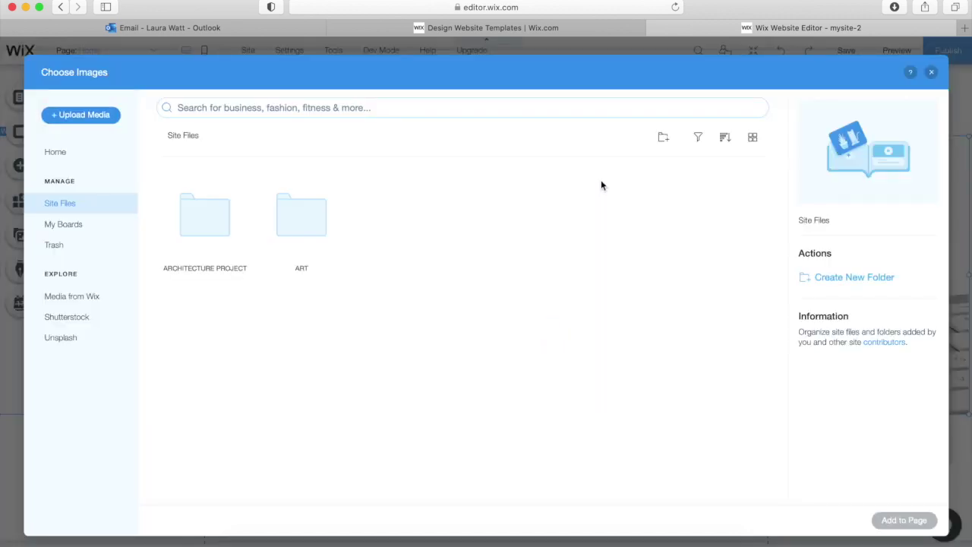
{"action": "double_click", "coordinate": [197, 216]}
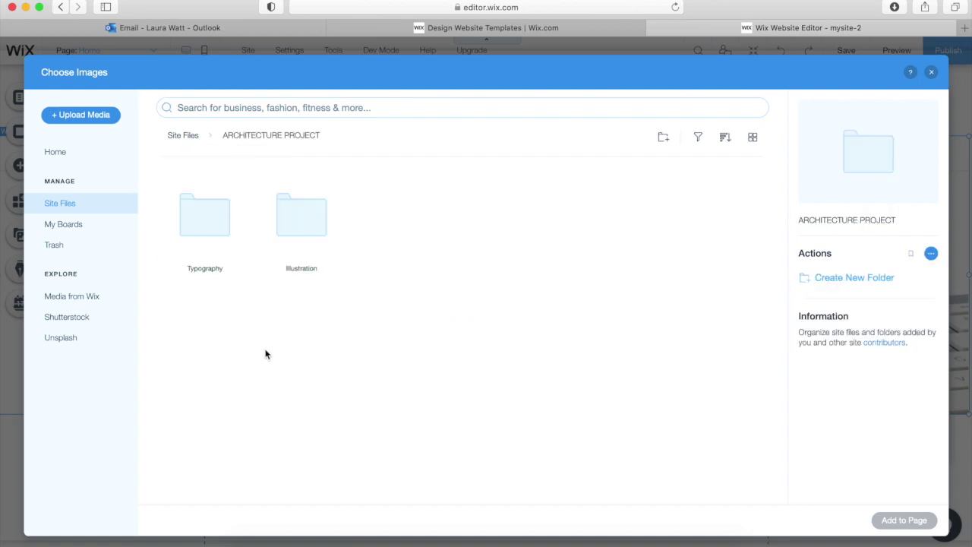
{"action": "double_click", "coordinate": [300, 219]}
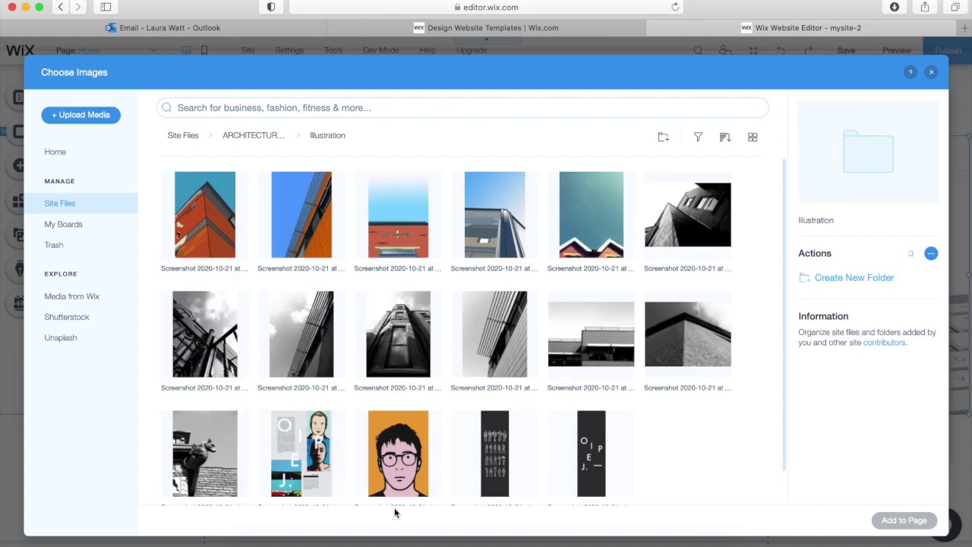
{"action": "scroll", "coordinate": [494, 326], "scroll_direction": "down", "scroll_amount": 1}
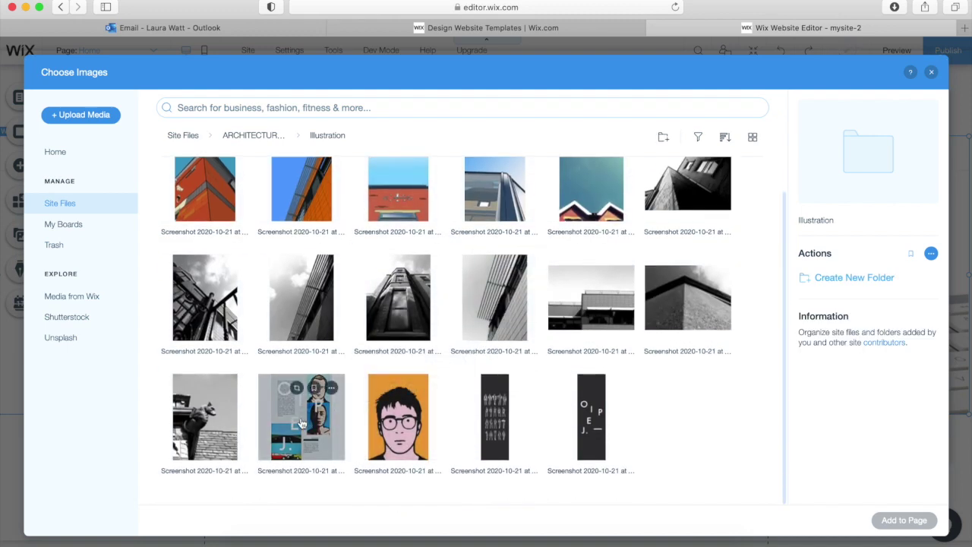
{"action": "left_click", "coordinate": [217, 197]}
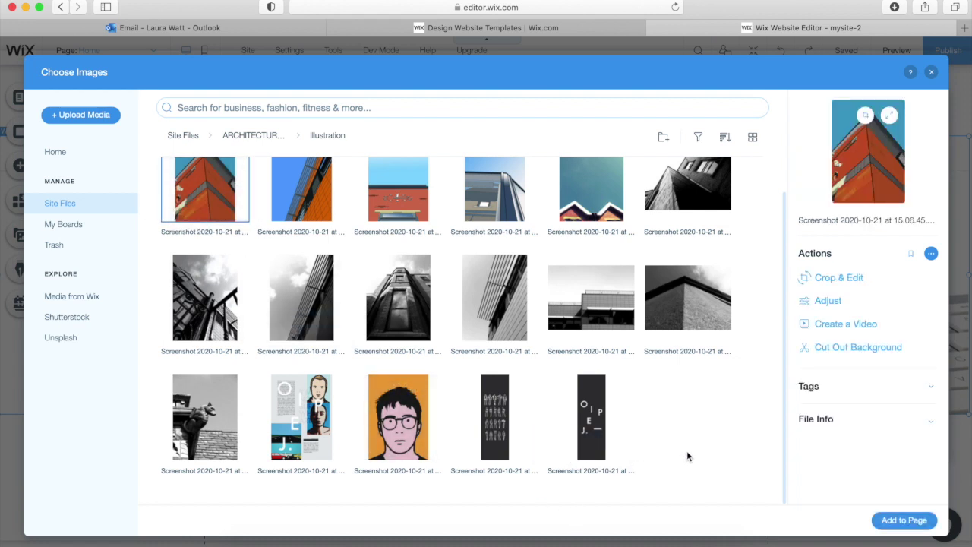
{"action": "left_click", "coordinate": [590, 286], "text": "super"}
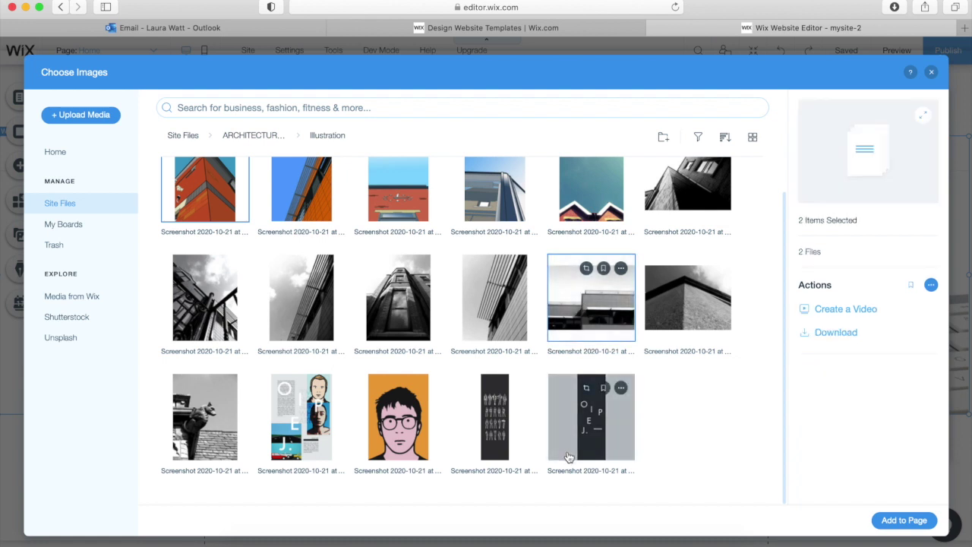
{"action": "left_click", "coordinate": [195, 439], "text": "super"}
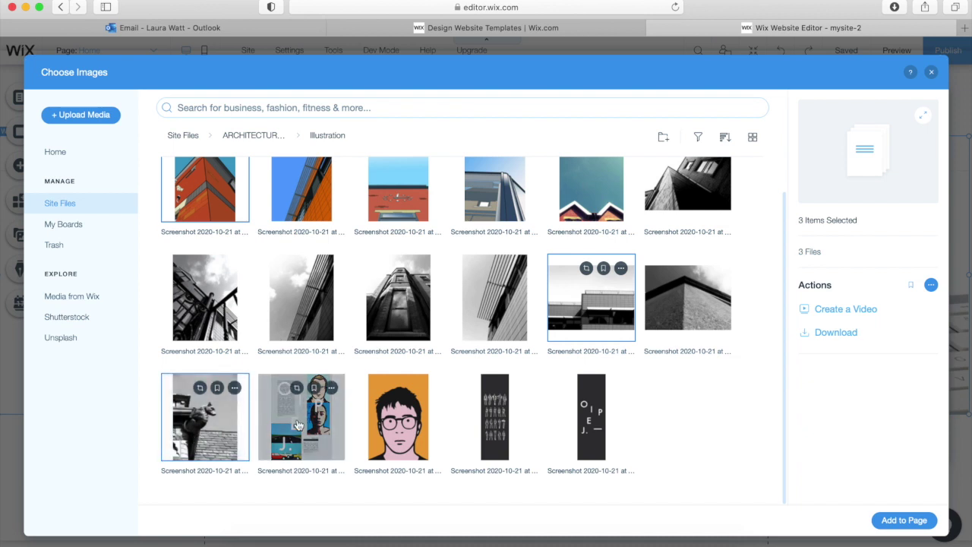
{"action": "left_click", "coordinate": [299, 426], "text": "super"}
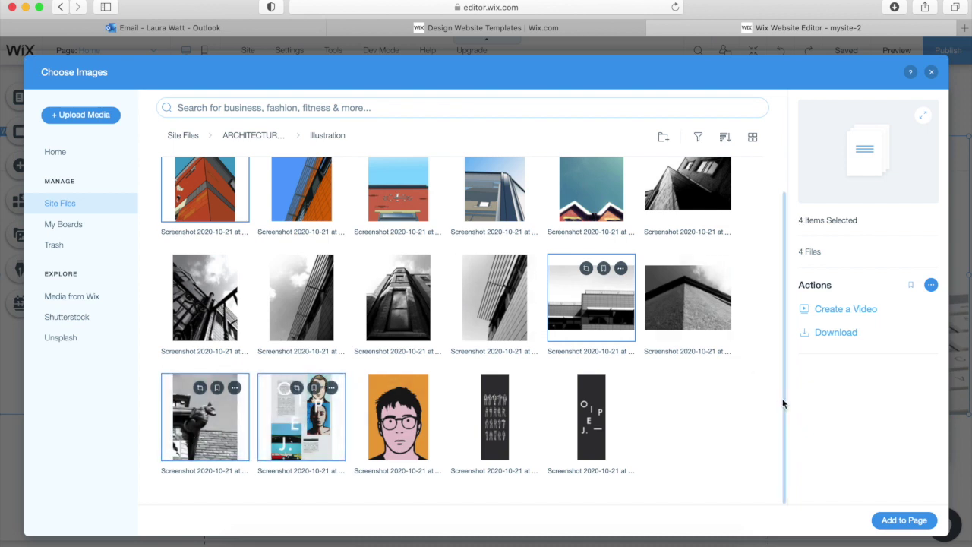
{"action": "left_click", "coordinate": [908, 520]}
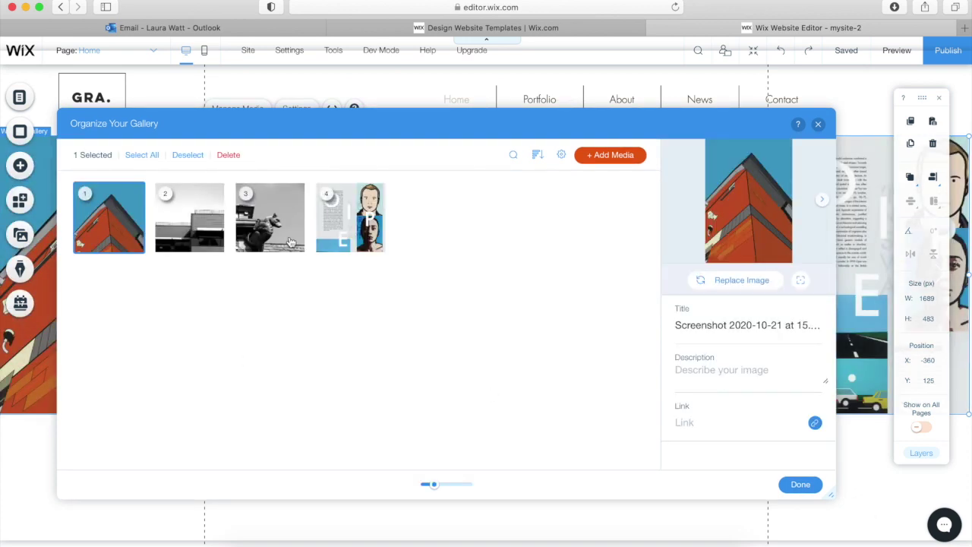
Step: Reorder the gallery images as orange building, gargoyle, Opie poster, then black-and-white flat-roofed building
{"action": "left_click_drag", "start_coordinate": [346, 220], "coordinate": [258, 216]}
{"action": "left_click_drag", "start_coordinate": [190, 216], "coordinate": [357, 220]}
{"action": "left_click_drag", "start_coordinate": [278, 222], "coordinate": [175, 219]}
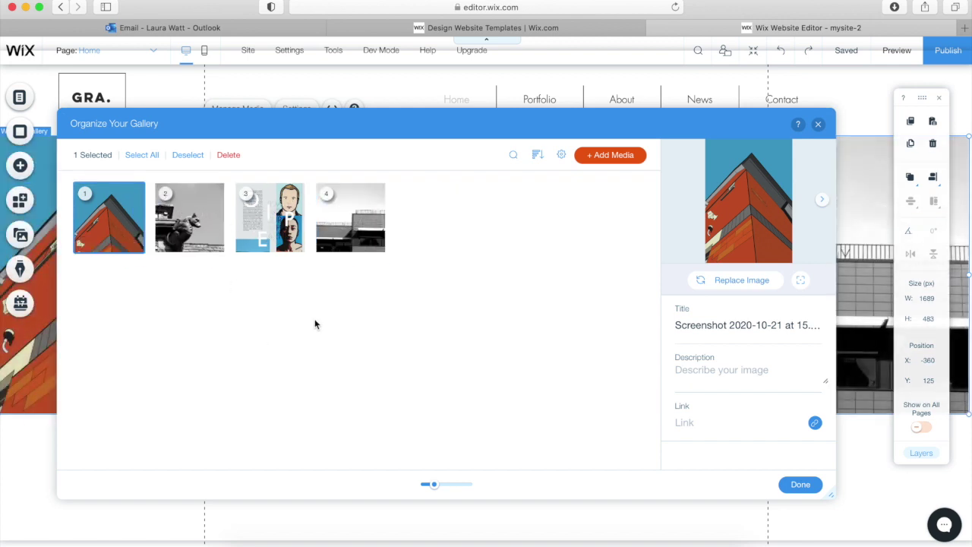
Step: Title the first gallery image "Illustration" and the fourth "College Photograph", and finish organizing the gallery
{"action": "left_click", "coordinate": [771, 331]}
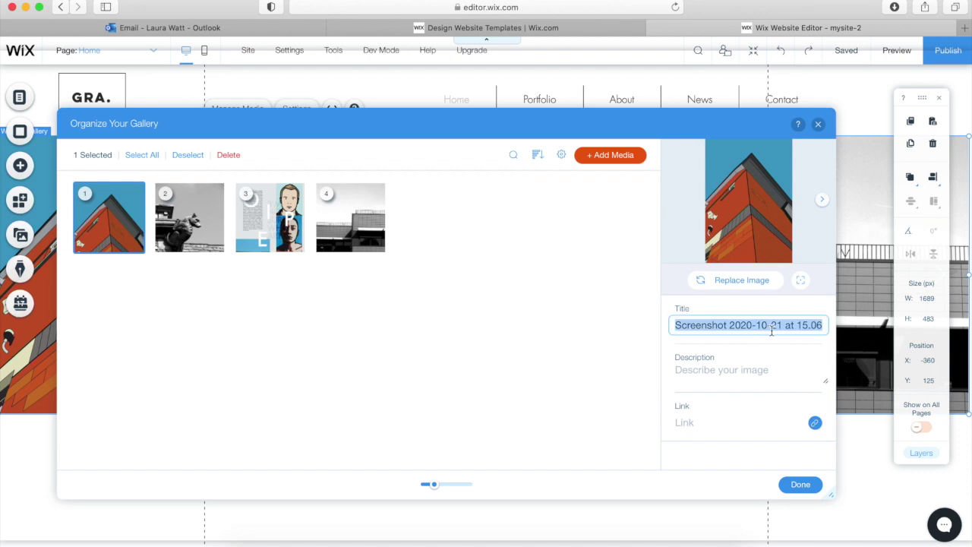
{"action": "key", "text": "BackSpace"}
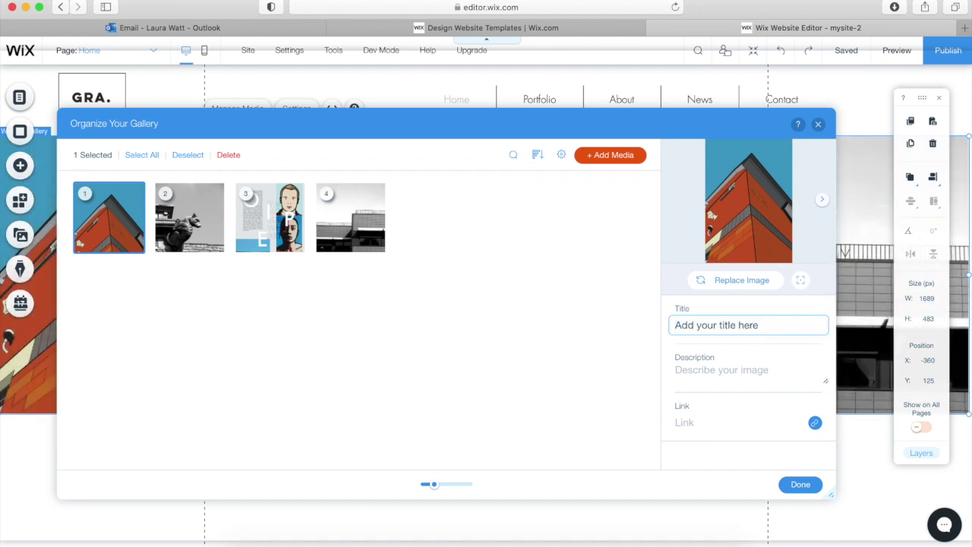
{"action": "type", "text": "Illust"}
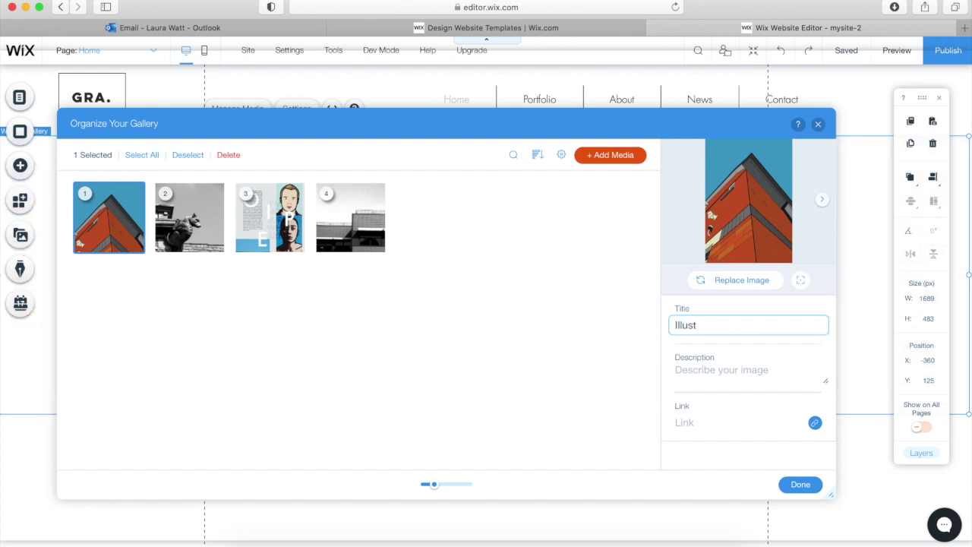
{"action": "type", "text": "ration"}
{"action": "left_click", "coordinate": [350, 219]}
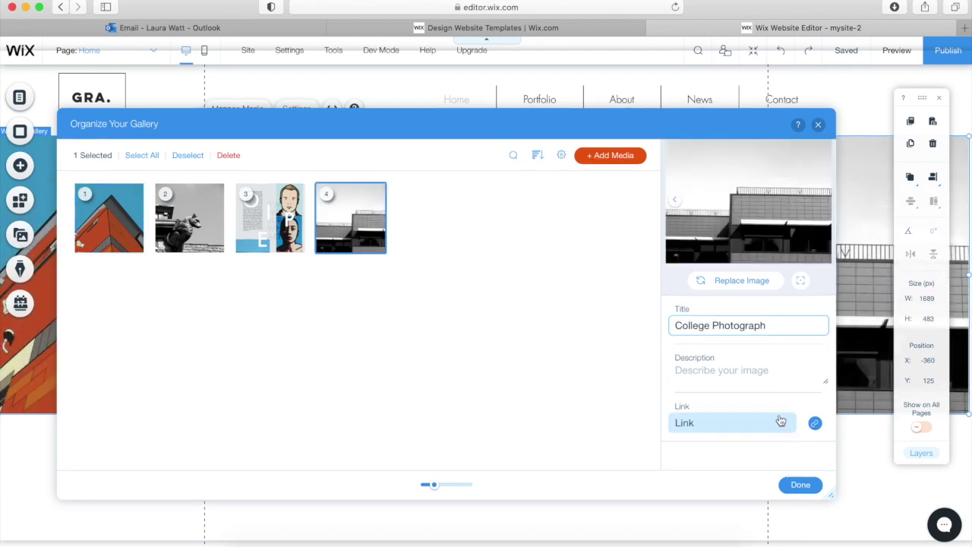
{"action": "left_click", "coordinate": [800, 486]}
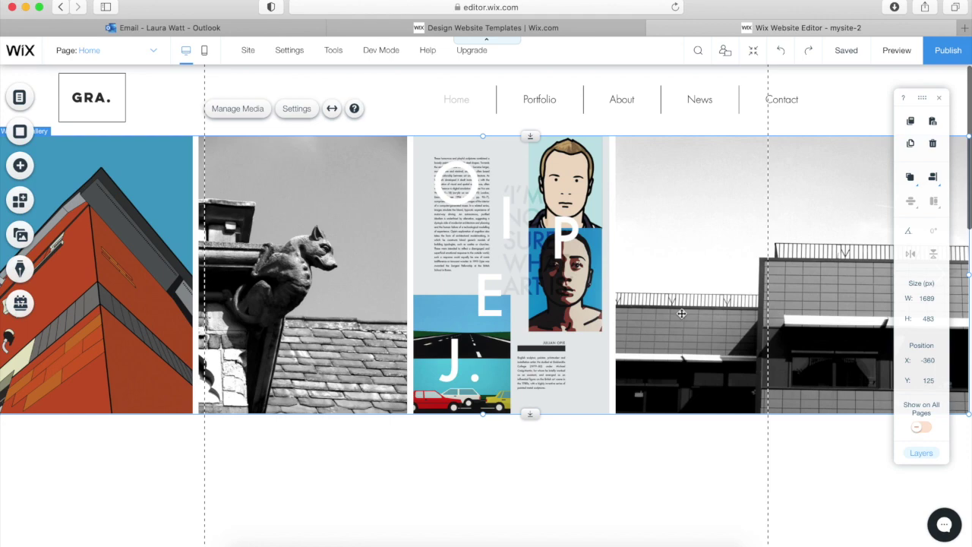
Step: Move the Featured Projects heading, San Juan Villa title, paragraph and picture together to just below the gallery, at x 33, y 673
{"action": "scroll", "coordinate": [675, 310], "scroll_direction": "down", "scroll_amount": 6}
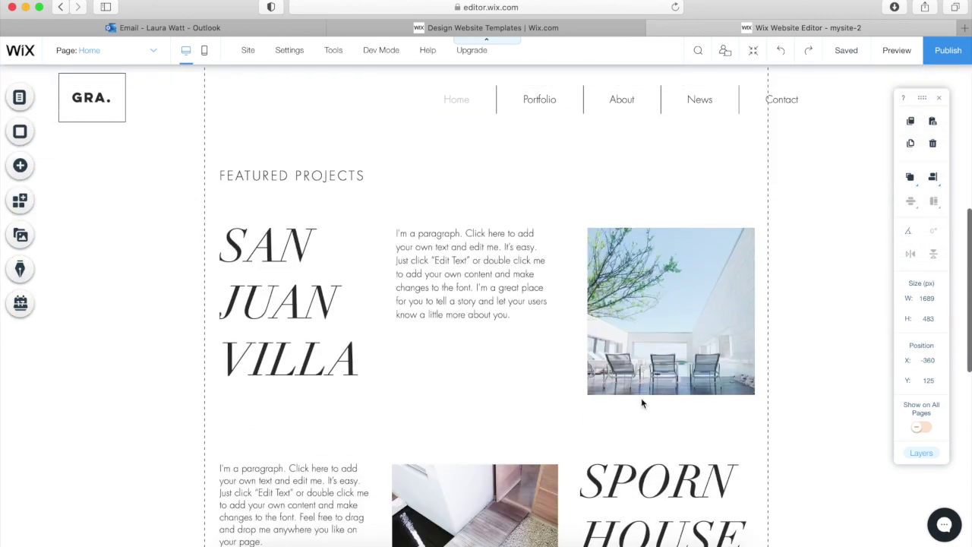
{"action": "scroll", "coordinate": [642, 403], "scroll_direction": "up", "scroll_amount": 3}
{"action": "scroll", "coordinate": [406, 478], "scroll_direction": "down", "scroll_amount": 2}
{"action": "left_click_drag", "start_coordinate": [212, 334], "coordinate": [759, 531]}
{"action": "left_click_drag", "start_coordinate": [471, 455], "coordinate": [470, 314]}
{"action": "left_click_drag", "start_coordinate": [645, 350], "coordinate": [645, 362]}
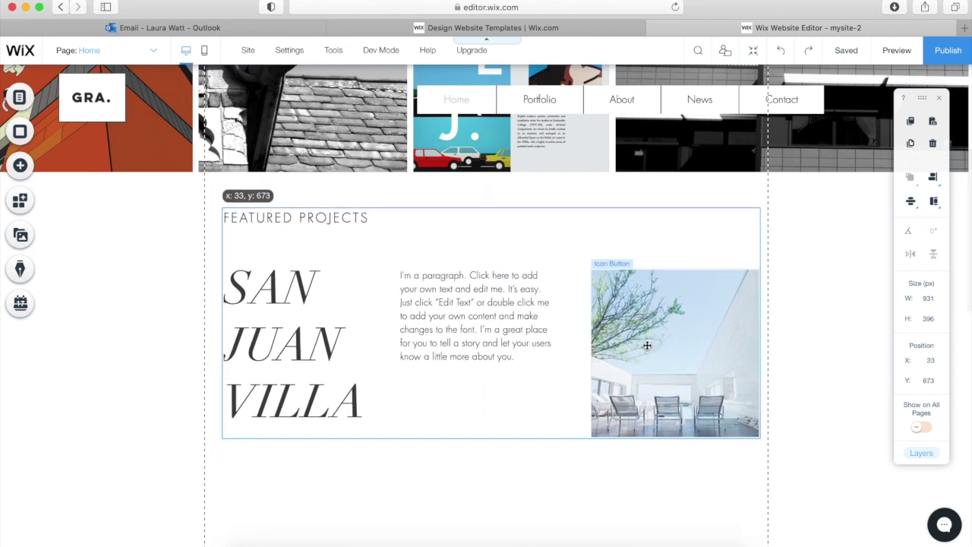
Step: Change the "FEATURED PROJECTS" heading to "L6 GRAPHICS PROJECTS"
{"action": "double_click", "coordinate": [261, 218]}
{"action": "type", "text": "16 PROJEC"}
{"action": "key", "text": "BackSpace"}
{"action": "key", "text": "BackSpace"}
{"action": "key", "text": "BackSpace"}
{"action": "key", "text": "BackSpace"}
{"action": "key", "text": "BackSpace"}
{"action": "key", "text": "BackSpace"}
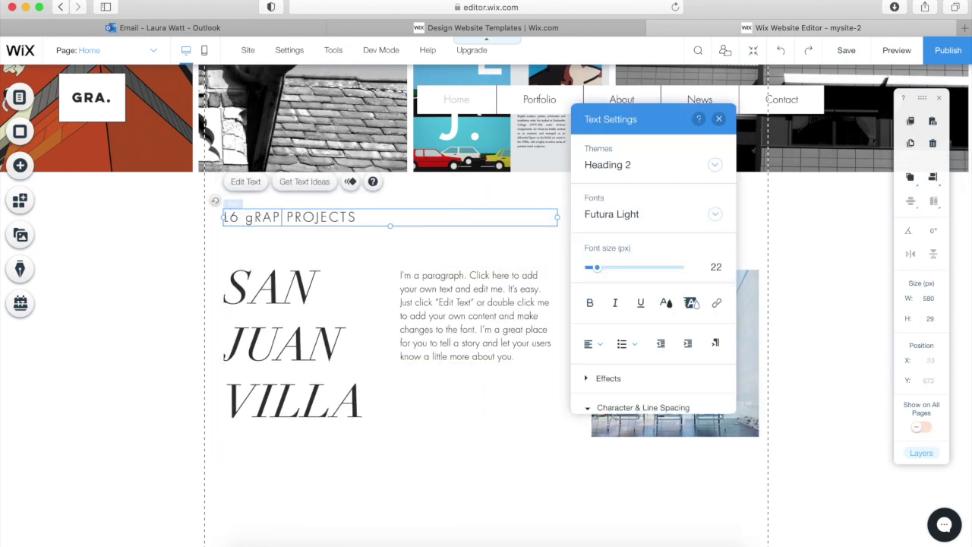
{"action": "type", "text": "GRAPHICS"}
Step: Replace the "SAN JUAN VILLA" project title with "ARCHITECTURE"
{"action": "double_click", "coordinate": [306, 373]}
{"action": "type", "text": "ARCHITECTURE"}
{"action": "left_click", "coordinate": [186, 229]}
Step: Add a Heading 1 text reading "ILLUSTRATION" and place it directly beneath the ARCHITECTURE title
{"action": "left_click", "coordinate": [20, 165]}
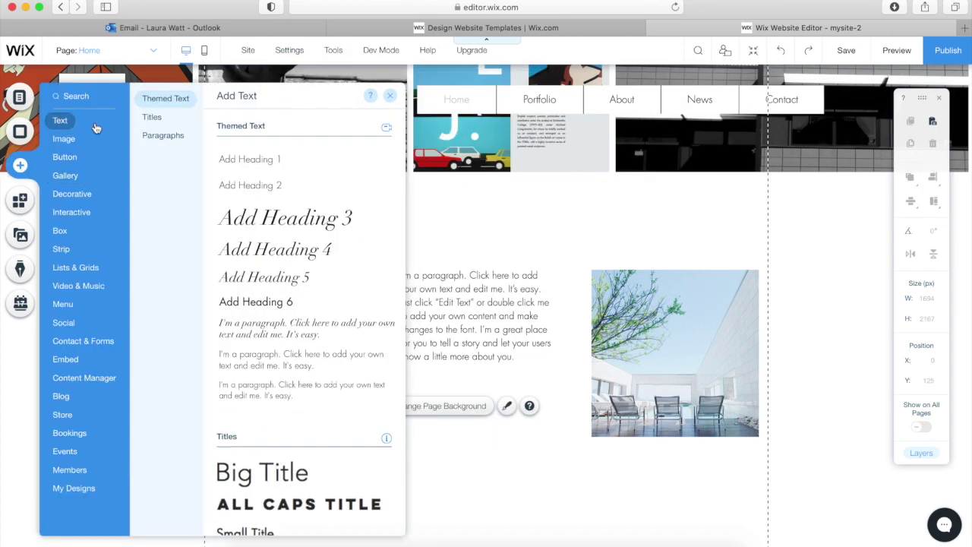
{"action": "left_click_drag", "start_coordinate": [248, 159], "coordinate": [266, 433]}
{"action": "double_click", "coordinate": [289, 435]}
{"action": "type", "text": "ILLUSTRATION"}
{"action": "left_click_drag", "start_coordinate": [531, 291], "coordinate": [480, 280]}
{"action": "left_click", "coordinate": [358, 472]}
{"action": "double_click", "coordinate": [266, 431]}
{"action": "scroll", "coordinate": [496, 342], "scroll_direction": "down", "scroll_amount": 1}
{"action": "left_click", "coordinate": [438, 340]}
Step: Replace the project paragraph with "In this project I studied the work of Julian Opie. Using Illustrator I produced illustrative responses focusing on block colours and paths."
{"action": "left_click", "coordinate": [473, 311]}
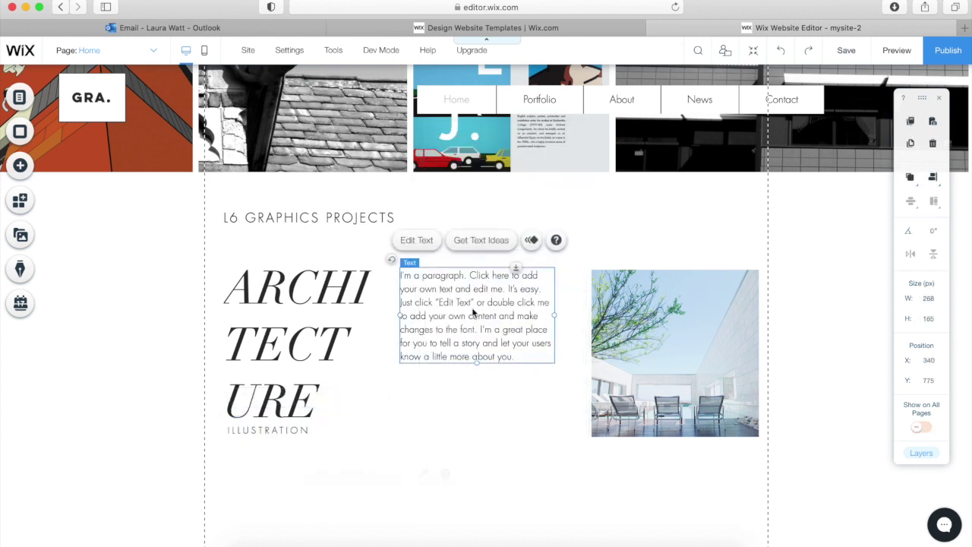
{"action": "double_click", "coordinate": [472, 311]}
{"action": "type", "text": "In this project I studied the work of Julian Opie. Using Illustrator I produced illustrative responses focusing on block colours and paths."}
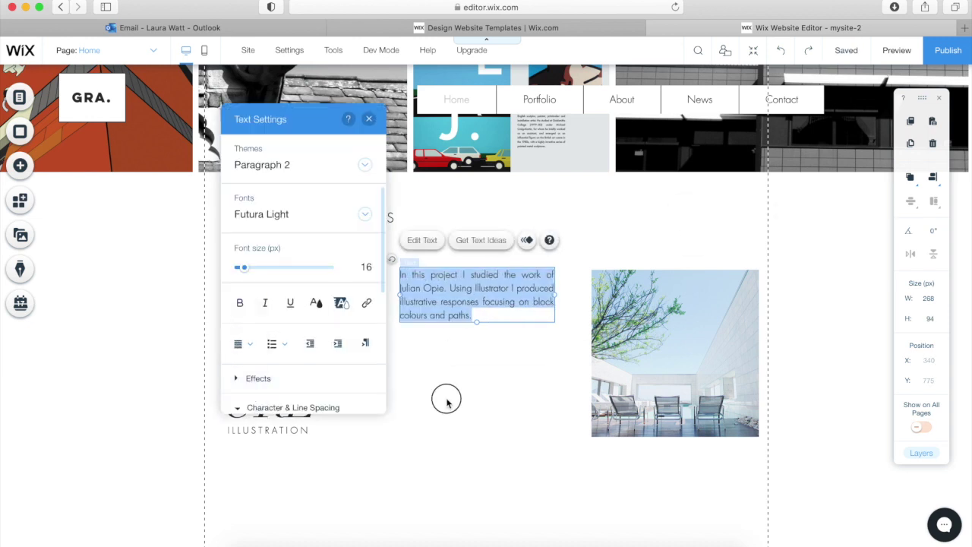
Step: Replace the project's chairs-and-tree picture with the orange building illustration from the ARCHITECTURE PROJECT > Illustration folder
{"action": "left_click", "coordinate": [627, 268]}
{"action": "left_click", "coordinate": [620, 241]}
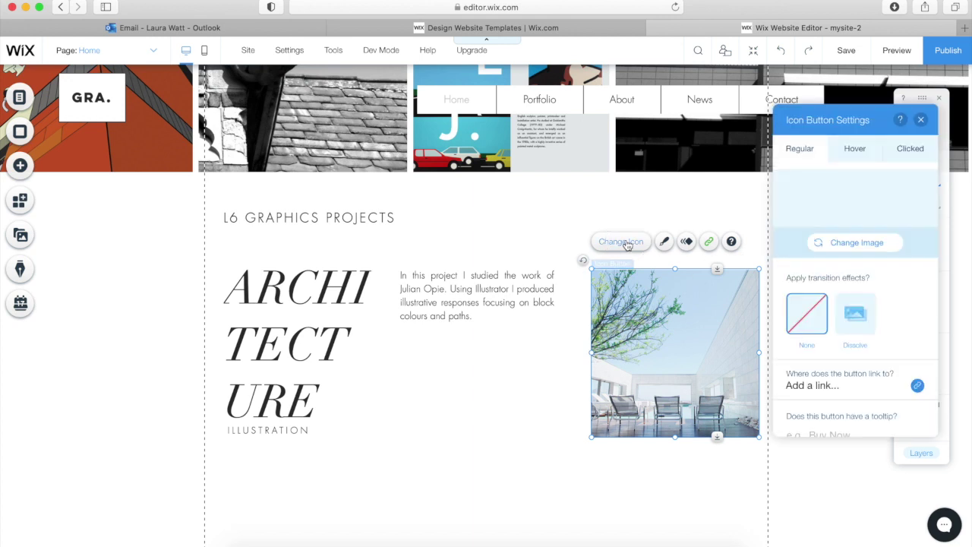
{"action": "left_click", "coordinate": [841, 243]}
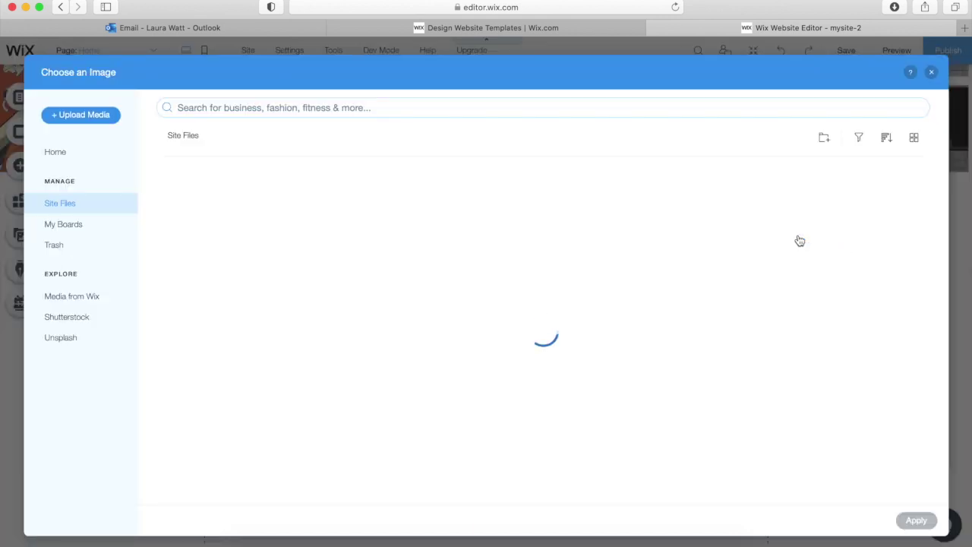
{"action": "left_click", "coordinate": [202, 220]}
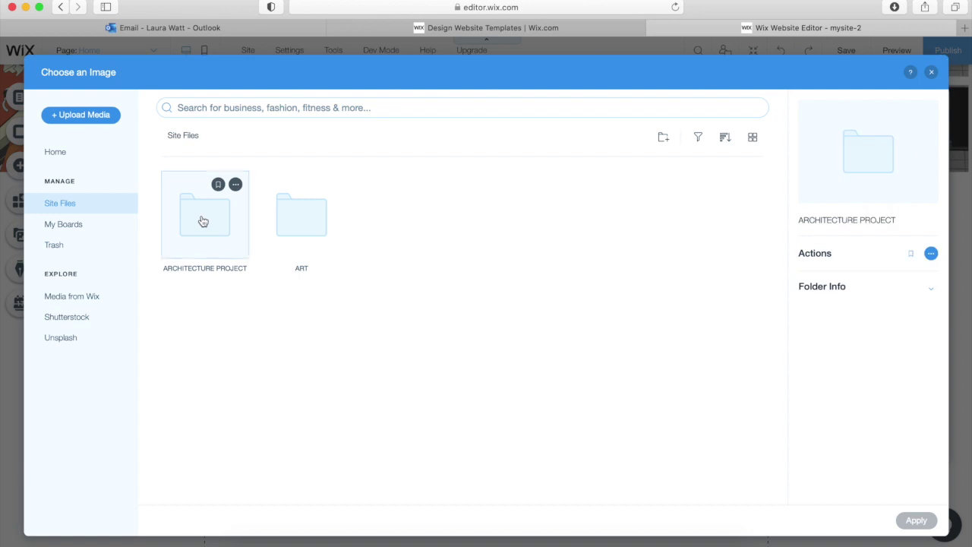
{"action": "double_click", "coordinate": [231, 220]}
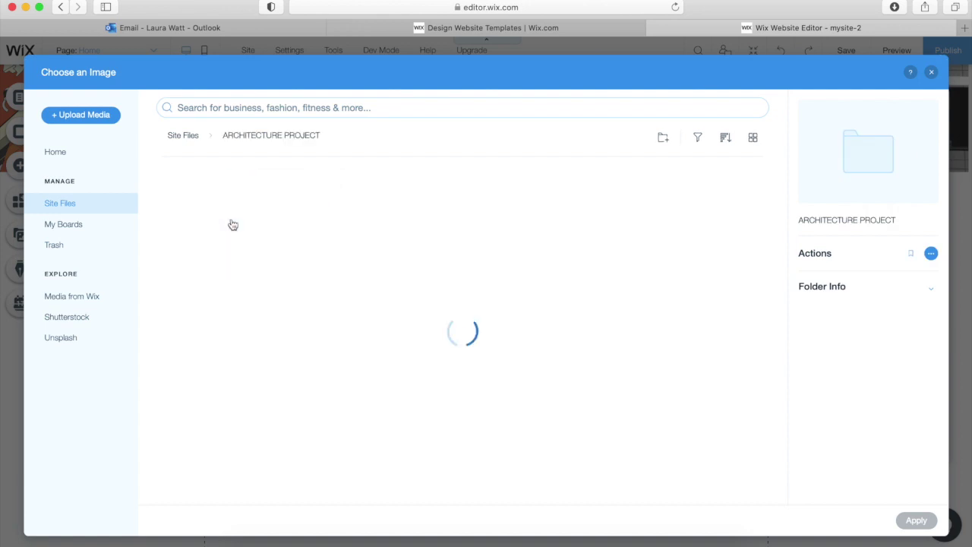
{"action": "double_click", "coordinate": [310, 226]}
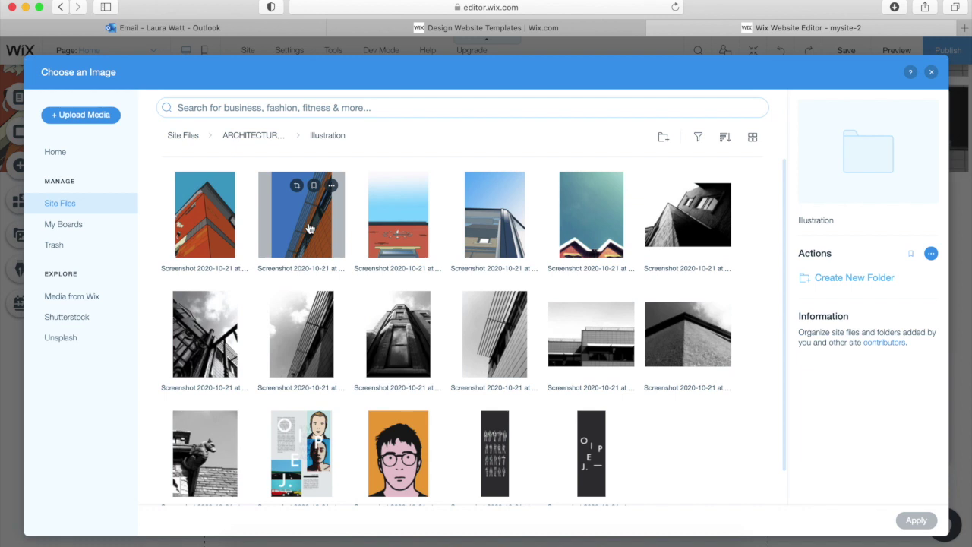
{"action": "left_click", "coordinate": [217, 228]}
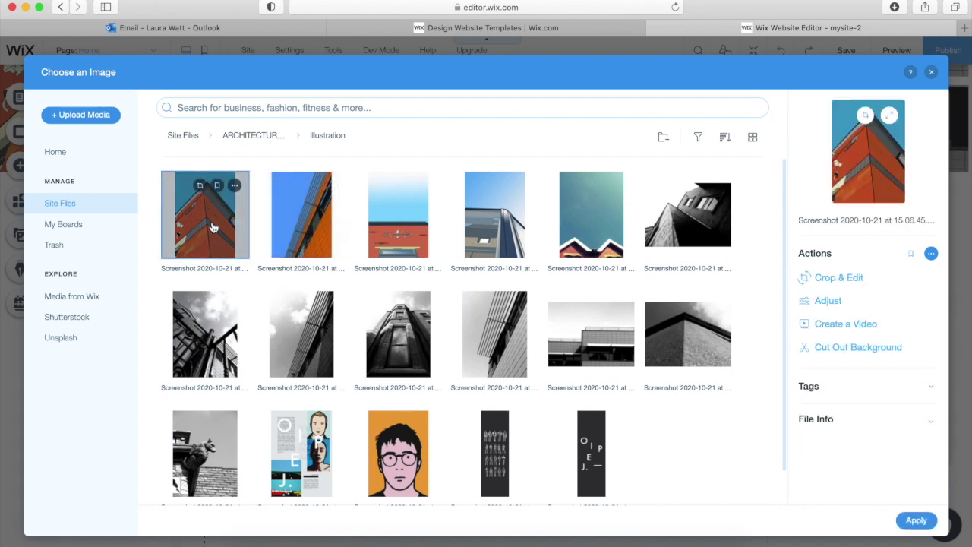
{"action": "left_click", "coordinate": [914, 519]}
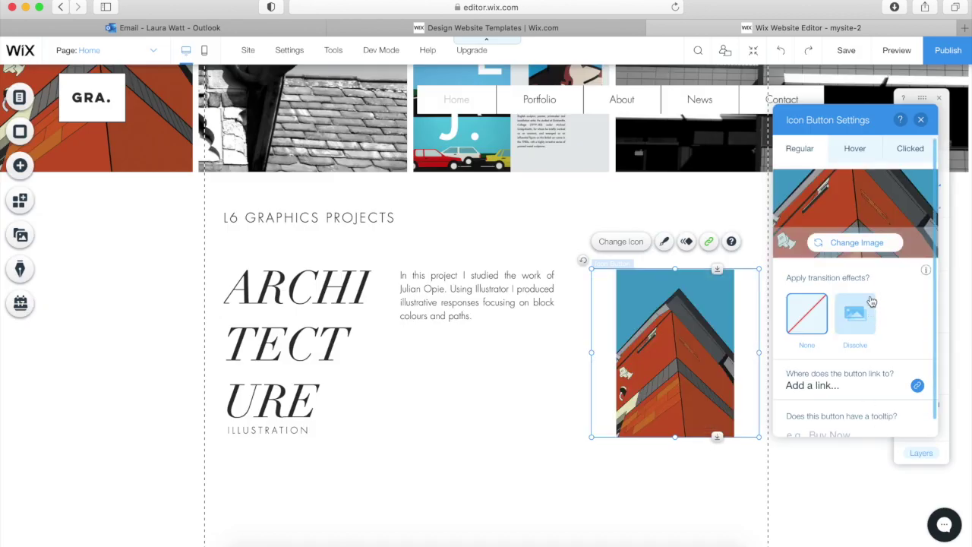
Step: Link the orange building picture button to the Architecture Illustration page, opening in the current window
{"action": "scroll", "coordinate": [916, 388], "scroll_direction": "down", "scroll_amount": 1}
{"action": "left_click", "coordinate": [918, 385]}
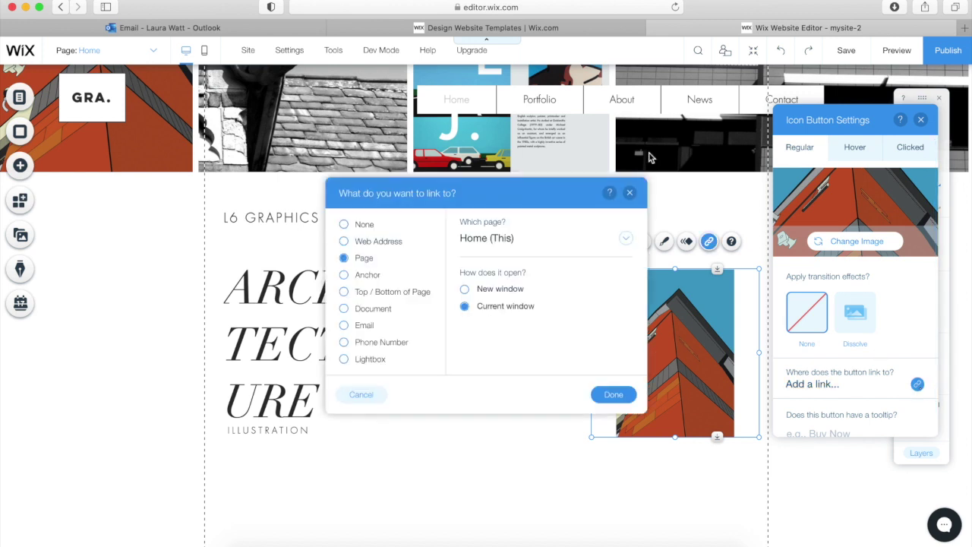
{"action": "left_click", "coordinate": [626, 239]}
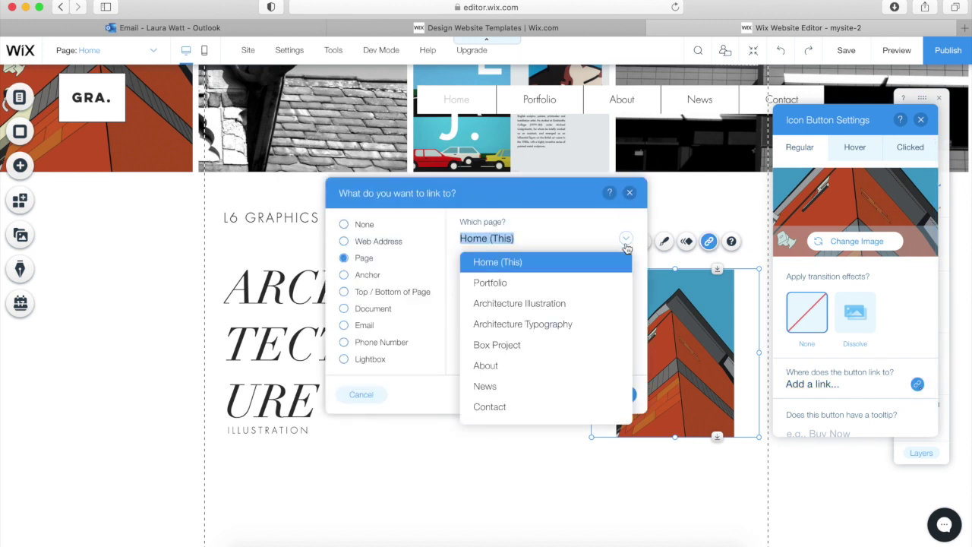
{"action": "left_click", "coordinate": [550, 306]}
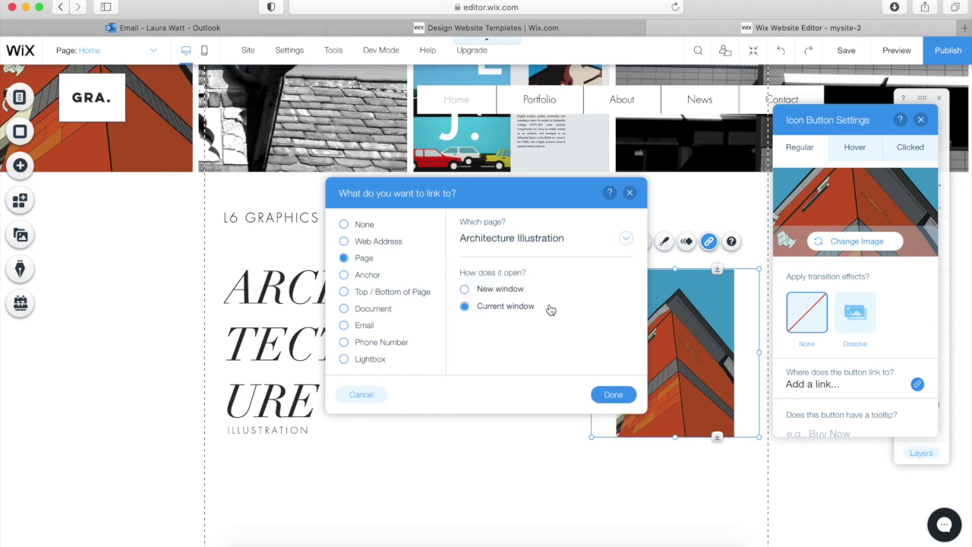
{"action": "left_click", "coordinate": [614, 394]}
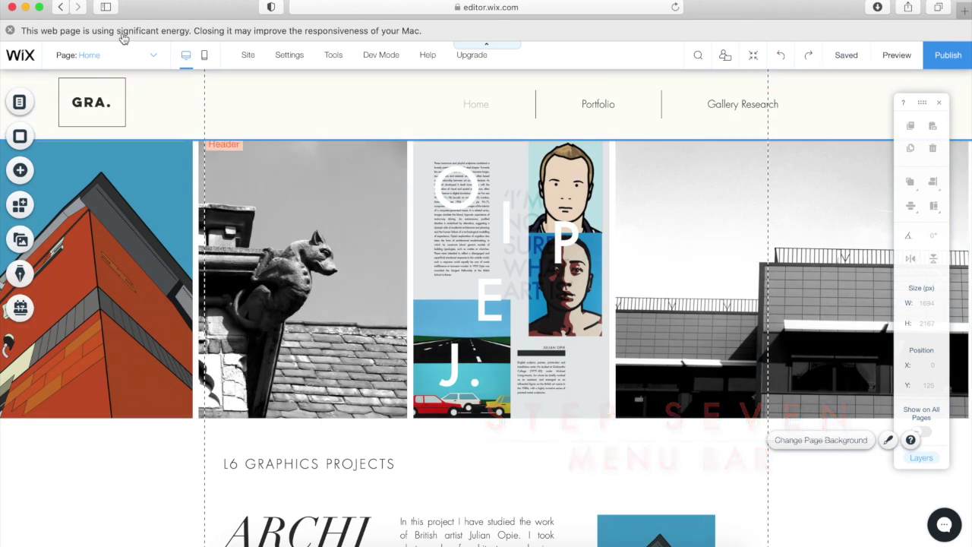
Step: Make the Architecture Illustration page a subpage of Portfolio in the site menu
{"action": "left_click", "coordinate": [20, 101]}
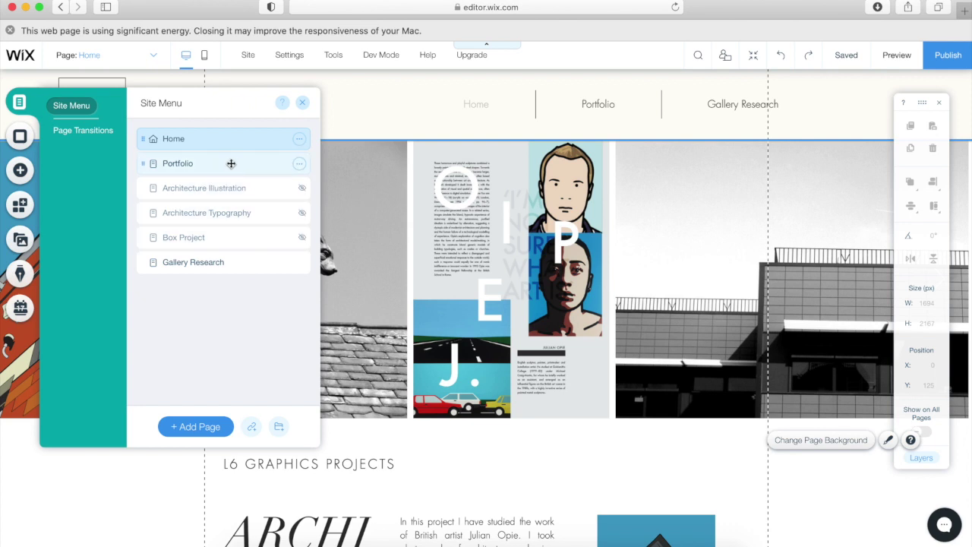
{"action": "left_click", "coordinate": [300, 189]}
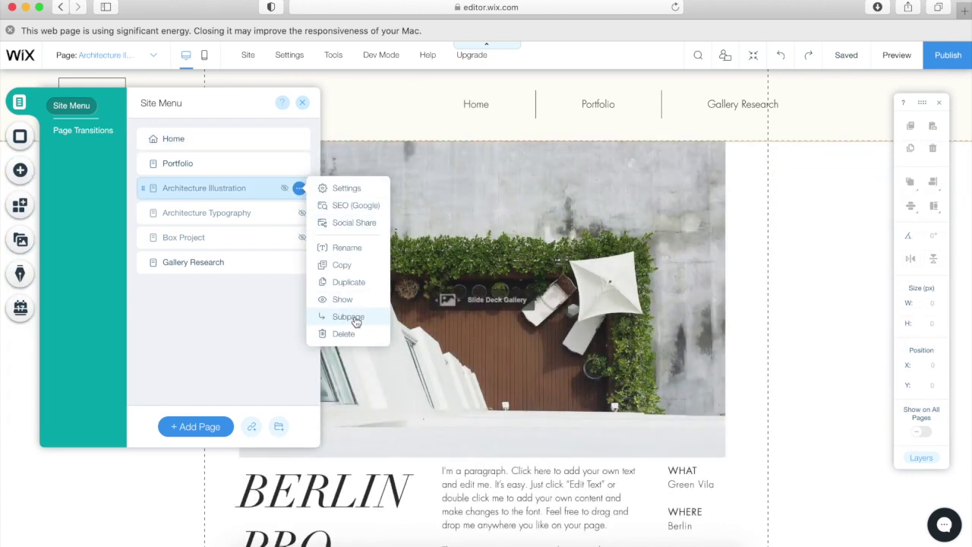
{"action": "left_click", "coordinate": [354, 317]}
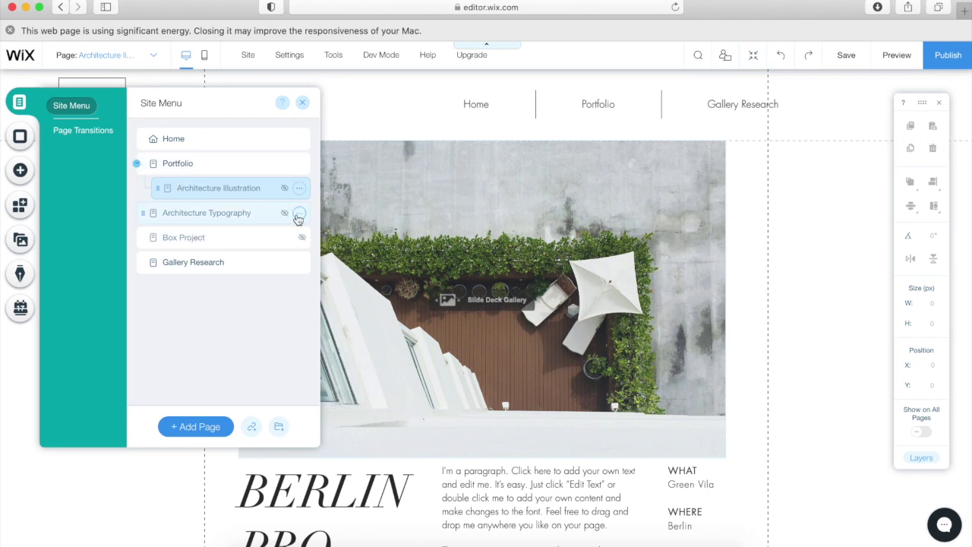
Step: Make Architecture Typography and Box Project subpages of Portfolio and move Box Project above Architecture Illustration
{"action": "left_click", "coordinate": [299, 214]}
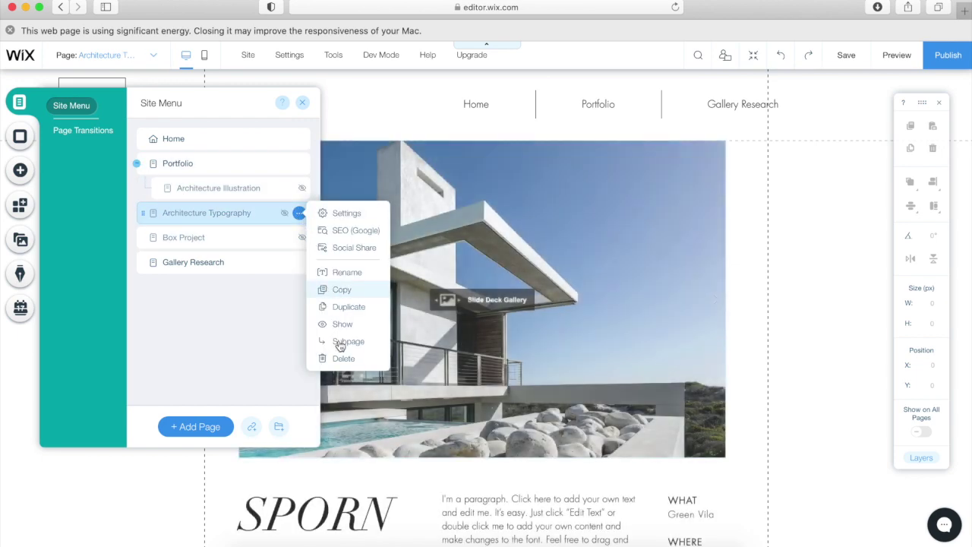
{"action": "left_click", "coordinate": [340, 342]}
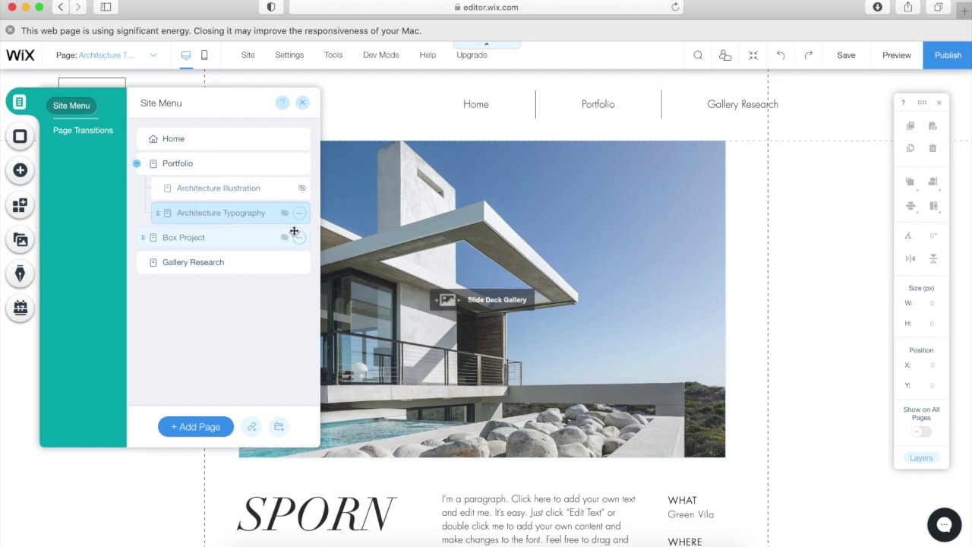
{"action": "left_click", "coordinate": [300, 239]}
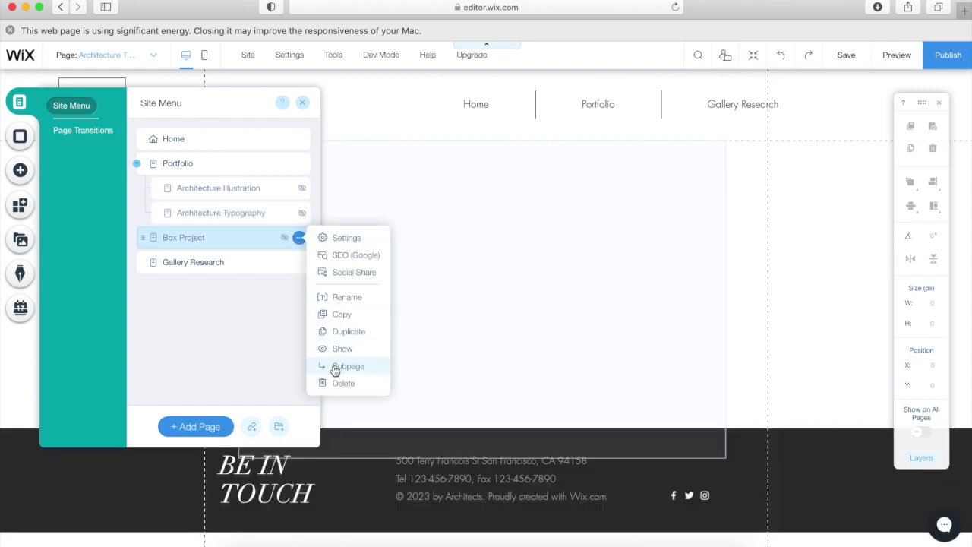
{"action": "left_click", "coordinate": [335, 367]}
{"action": "left_click_drag", "start_coordinate": [213, 238], "coordinate": [216, 176]}
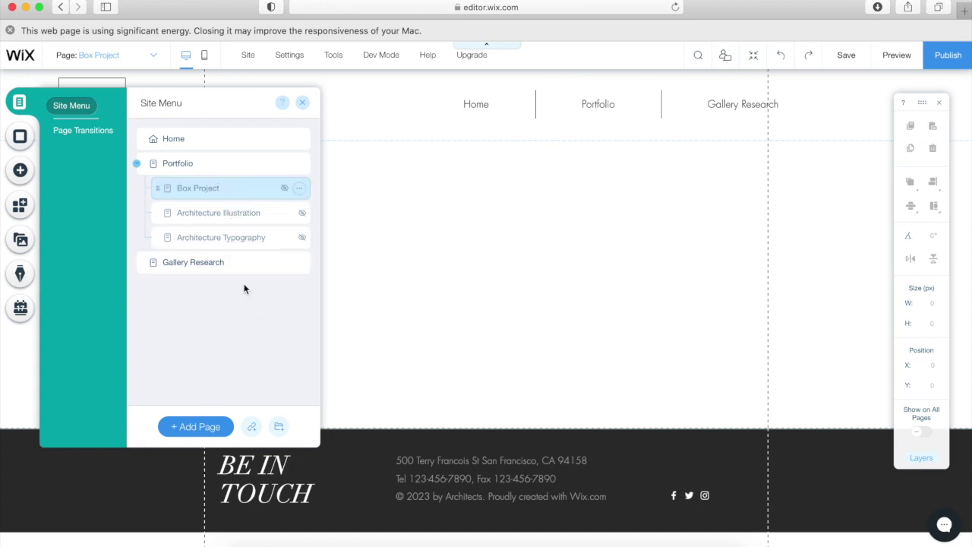
Step: Look over the Portfolio and Home pages, preview the site from Home, and return to the editor
{"action": "left_click", "coordinate": [189, 164]}
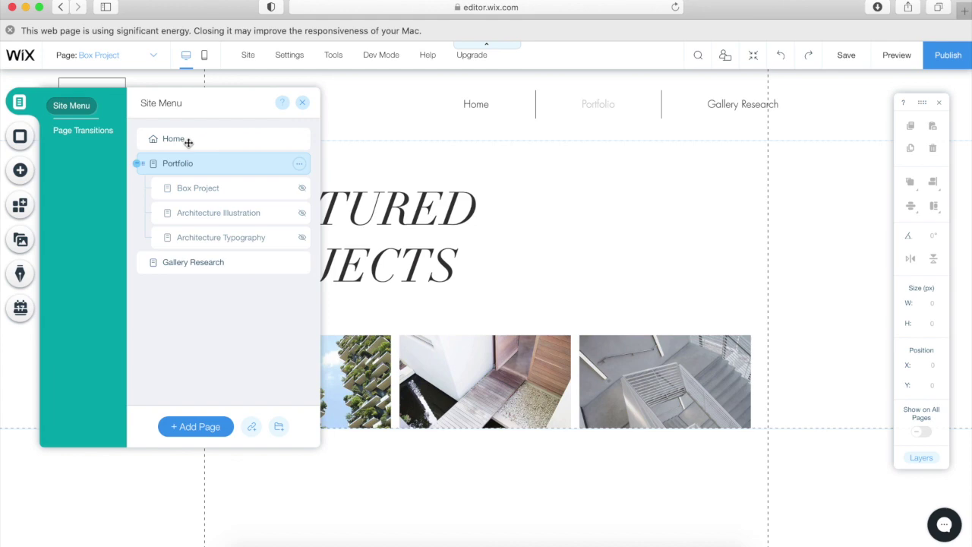
{"action": "left_click", "coordinate": [186, 139]}
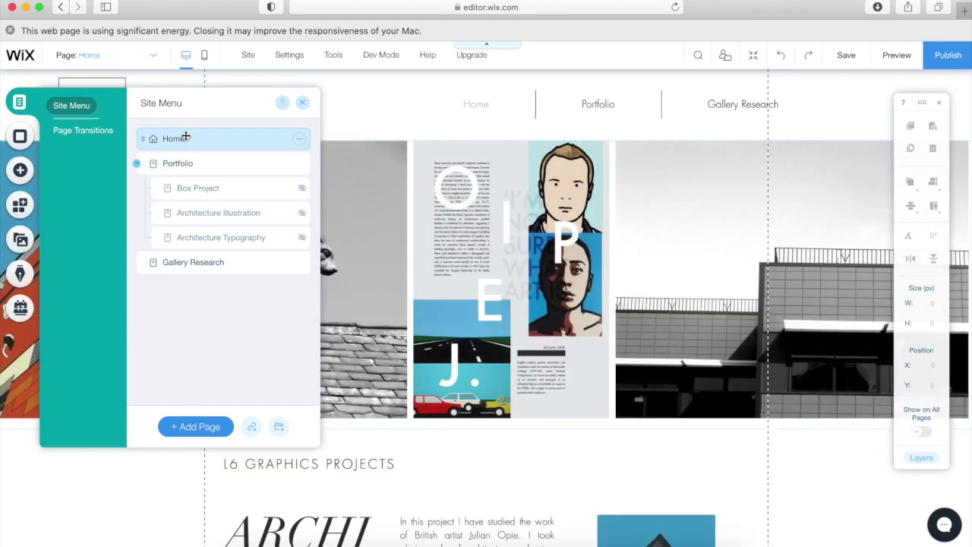
{"action": "left_click", "coordinate": [302, 104]}
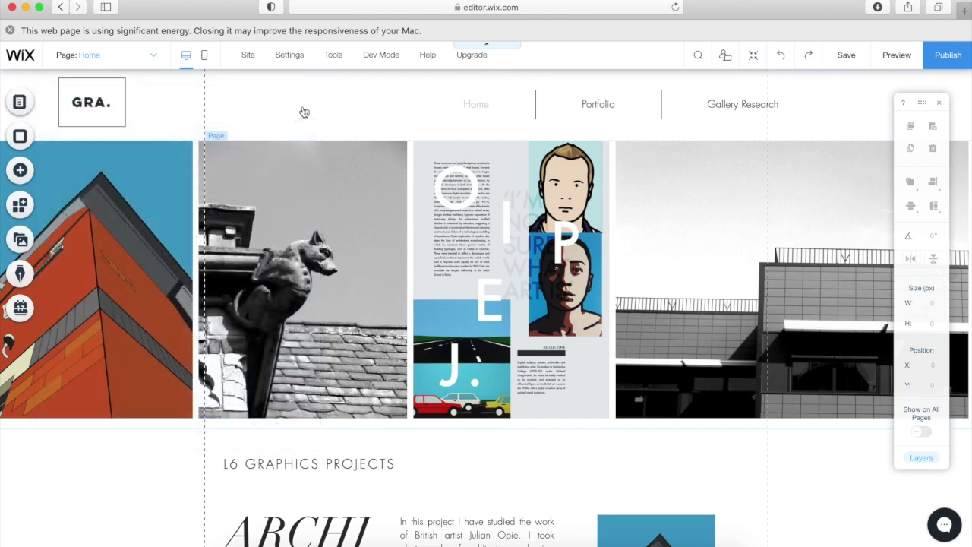
{"action": "left_click", "coordinate": [893, 60]}
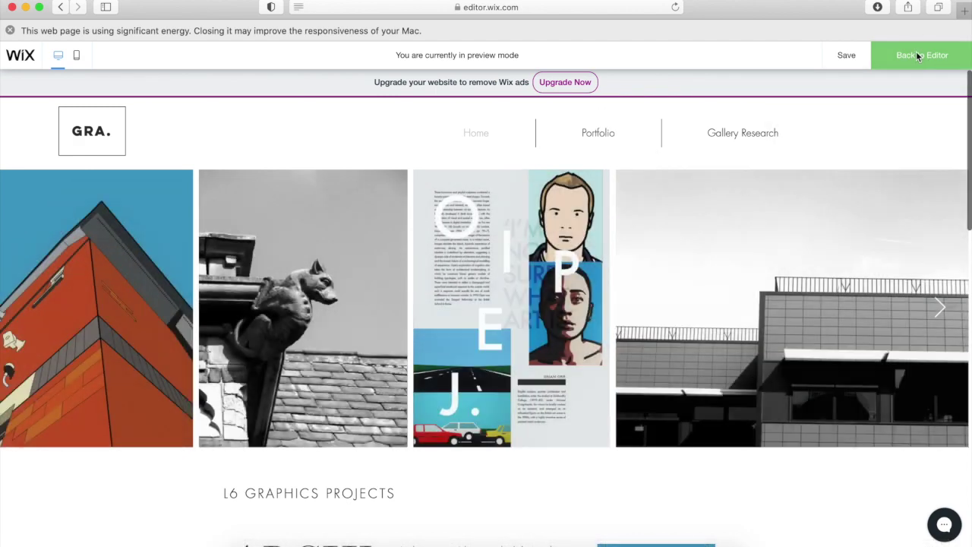
{"action": "left_click", "coordinate": [915, 51]}
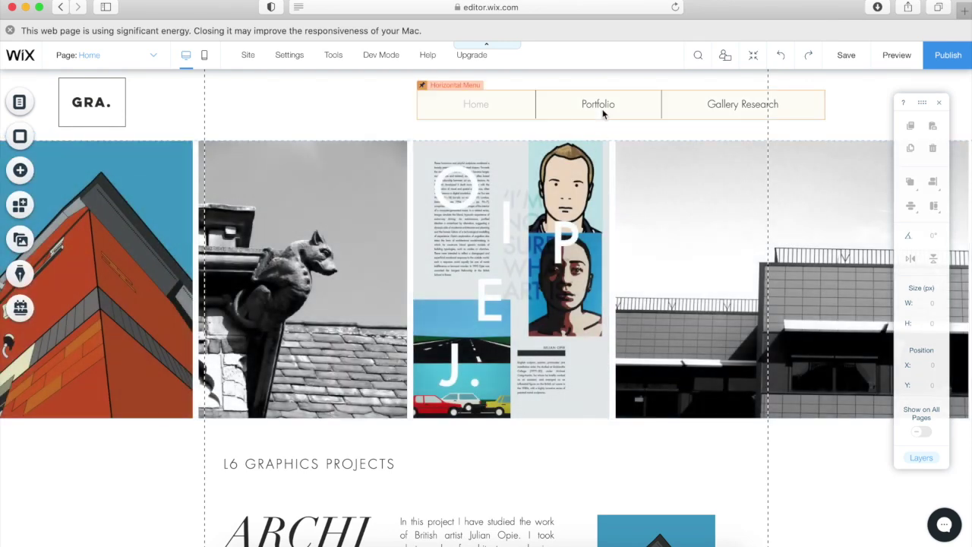
Step: Open the page options of Box Project in the site menu
{"action": "left_click", "coordinate": [19, 107]}
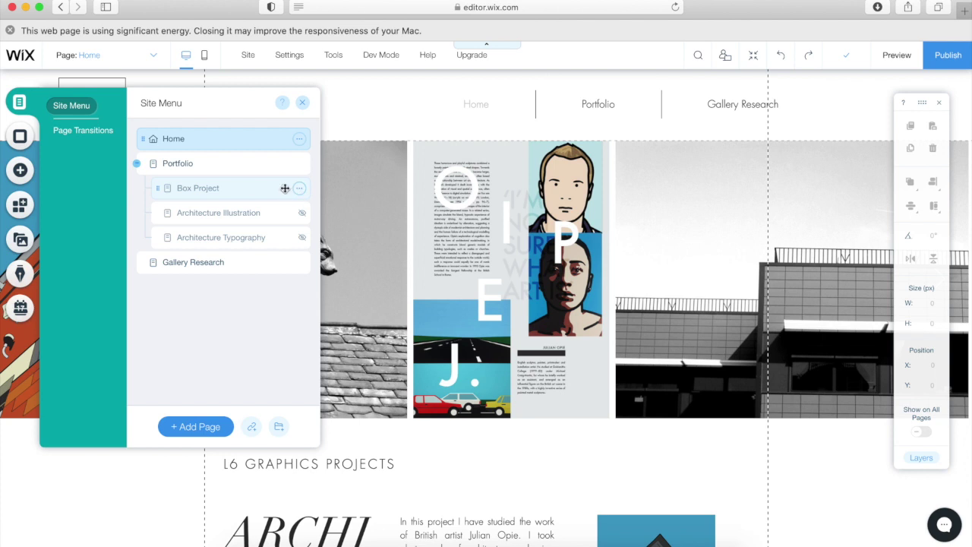
{"action": "left_click", "coordinate": [299, 188]}
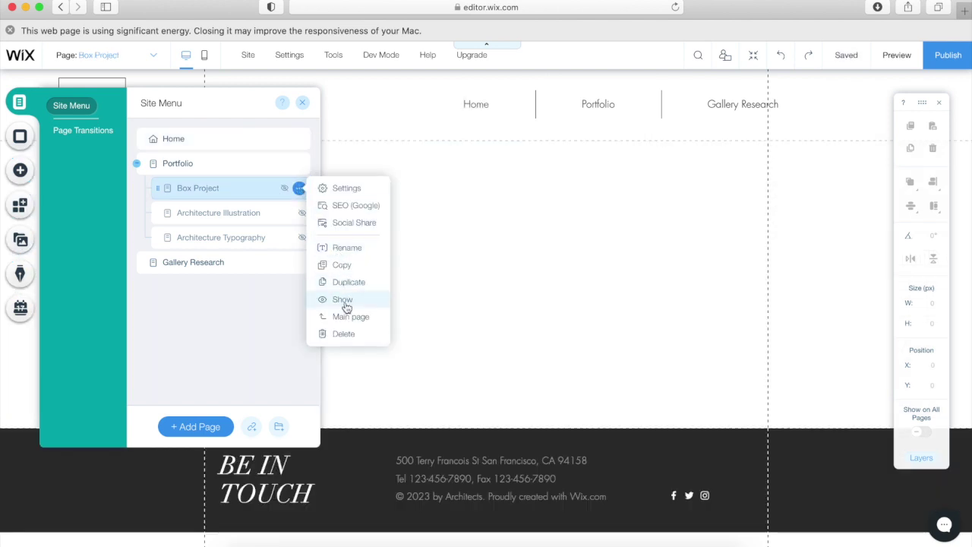
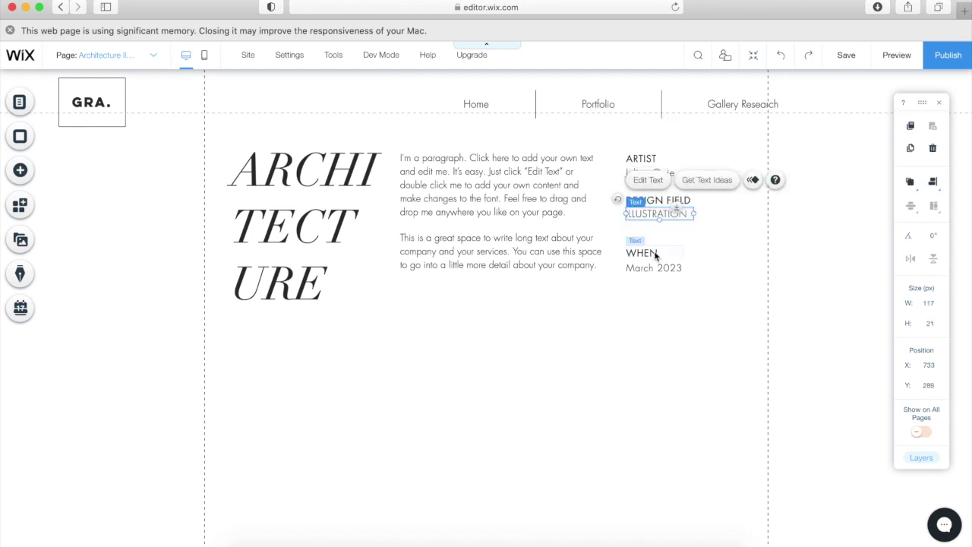
Step: Change the WHEN heading to SOFTWARE and replace the March 2023 text with ADOBE PHOTOSHOP and ADOBE ILLUSTRATOR on two lines
{"action": "type", "text": "SOFTWARE"}
{"action": "double_click", "coordinate": [649, 268]}
{"action": "type", "text": "ADOBE PHOTOSHOP"}
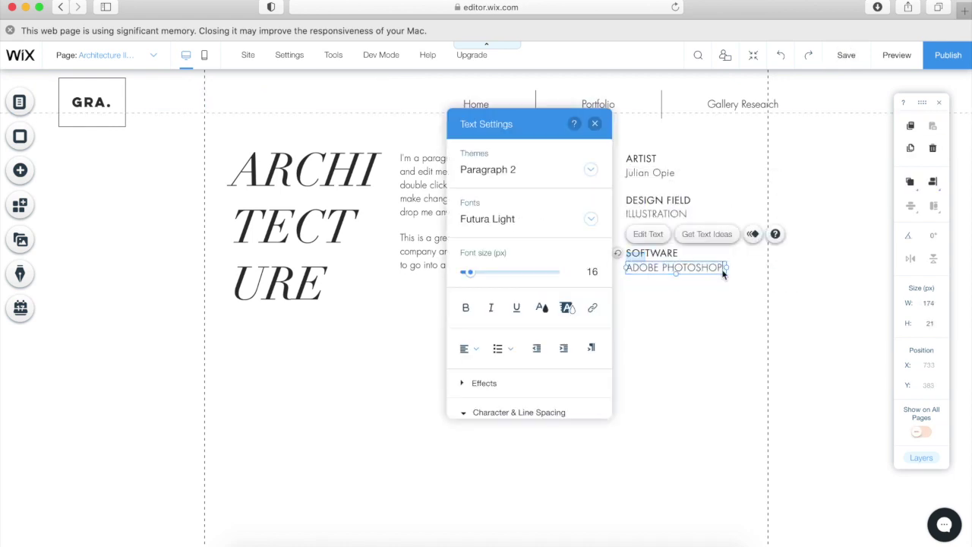
{"action": "key", "text": "Return"}
{"action": "type", "text": "ADOBE ILLUSTRATOR"}
{"action": "left_click", "coordinate": [759, 319]}
{"action": "left_click", "coordinate": [647, 417]}
Step: Replace the placeholder paragraph beside the ARCHITECTURE title with "What you have done +"
{"action": "double_click", "coordinate": [516, 228]}
{"action": "key", "text": "BackSpace"}
{"action": "type", "text": "What you have done +"}
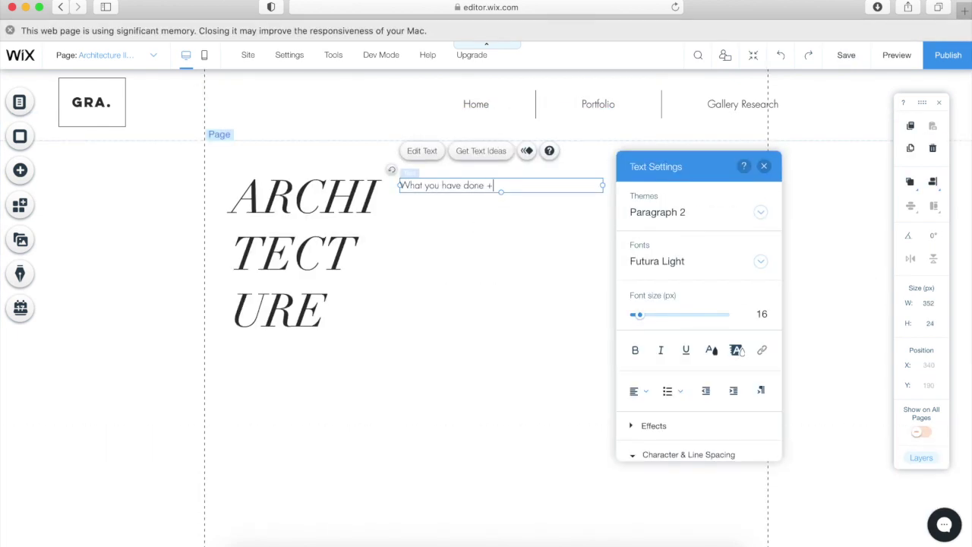
{"action": "left_click", "coordinate": [490, 250]}
Step: Browse the Pro Galleries layouts available for adding a gallery to the Architecture Illustration page
{"action": "scroll", "coordinate": [353, 296], "scroll_direction": "down", "scroll_amount": 3}
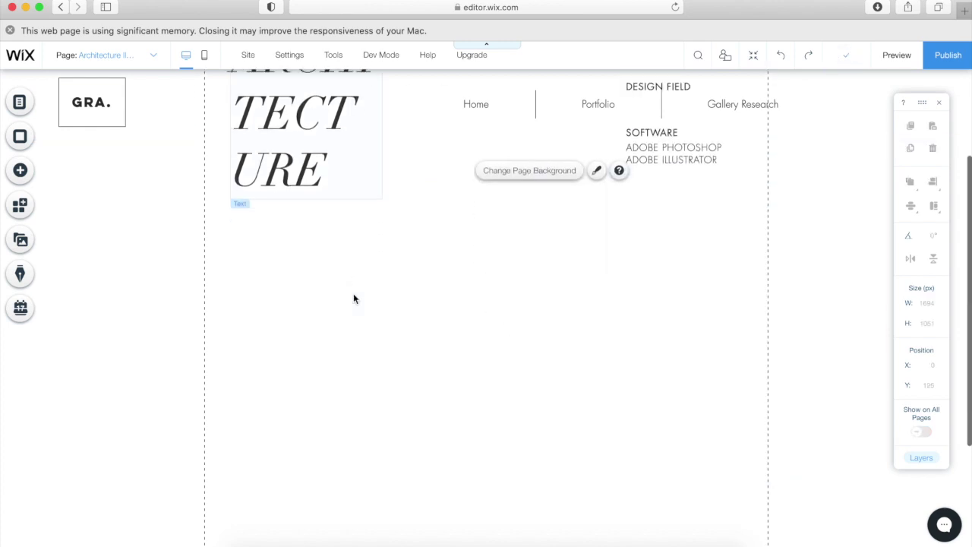
{"action": "left_click", "coordinate": [20, 170]}
{"action": "left_click", "coordinate": [64, 144]}
{"action": "left_click", "coordinate": [65, 180]}
{"action": "scroll", "coordinate": [326, 342], "scroll_direction": "down", "scroll_amount": 3}
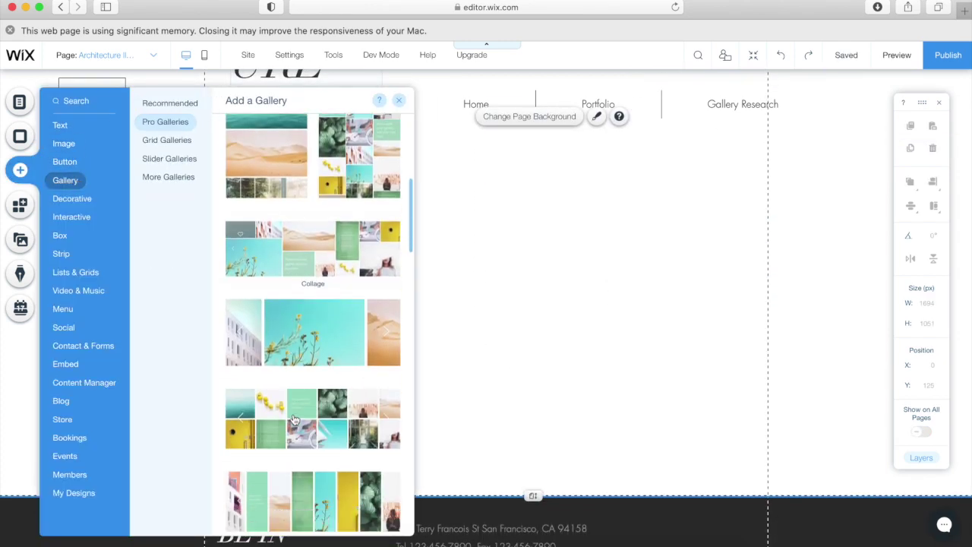
{"action": "scroll", "coordinate": [325, 409], "scroll_direction": "up", "scroll_amount": 5}
{"action": "scroll", "coordinate": [349, 365], "scroll_direction": "down", "scroll_amount": 1}
{"action": "scroll", "coordinate": [364, 326], "scroll_direction": "down", "scroll_amount": 2}
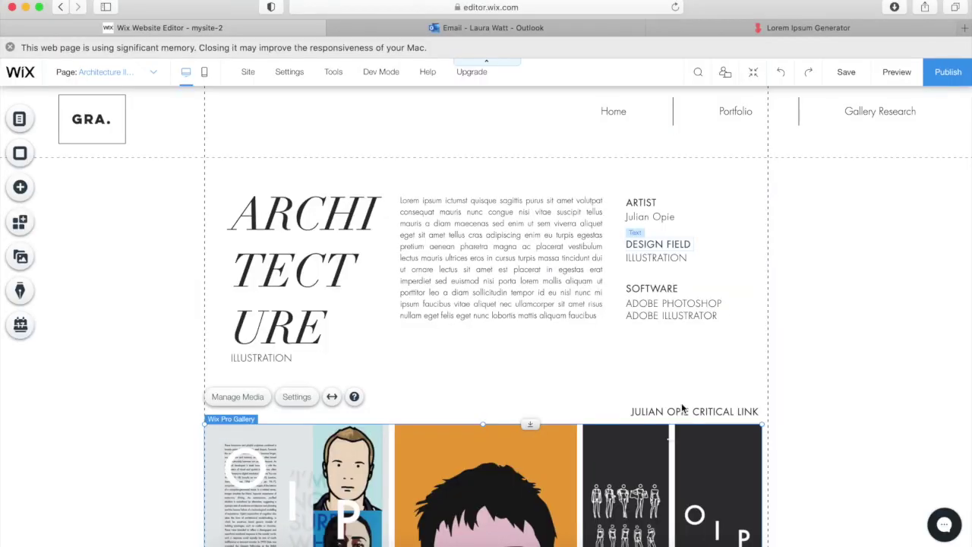
Step: Paste a copy of the Julian Opie Pro Gallery and place it directly below the original, aligned with it
{"action": "scroll", "coordinate": [681, 408], "scroll_direction": "down", "scroll_amount": 1}
{"action": "scroll", "coordinate": [681, 409], "scroll_direction": "down", "scroll_amount": 4}
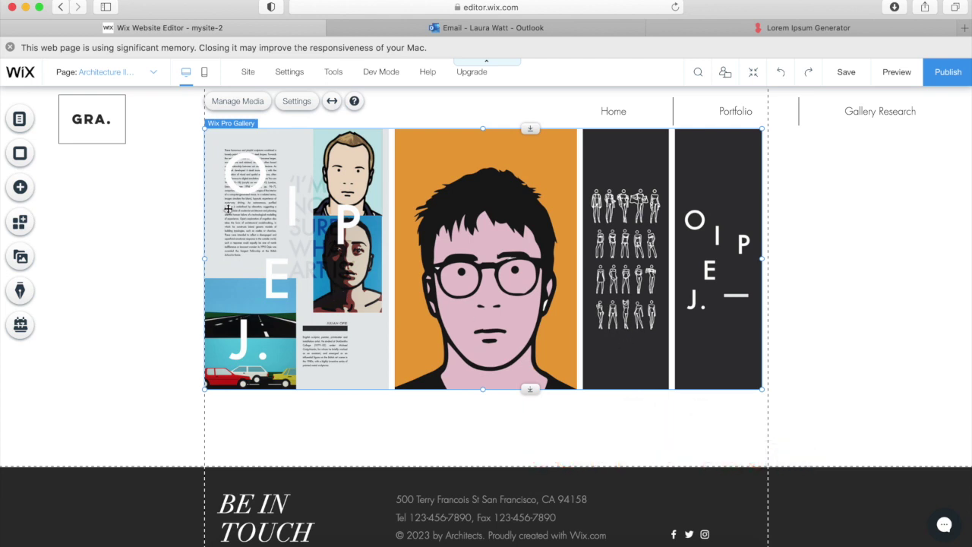
{"action": "key", "text": "ctrl+v"}
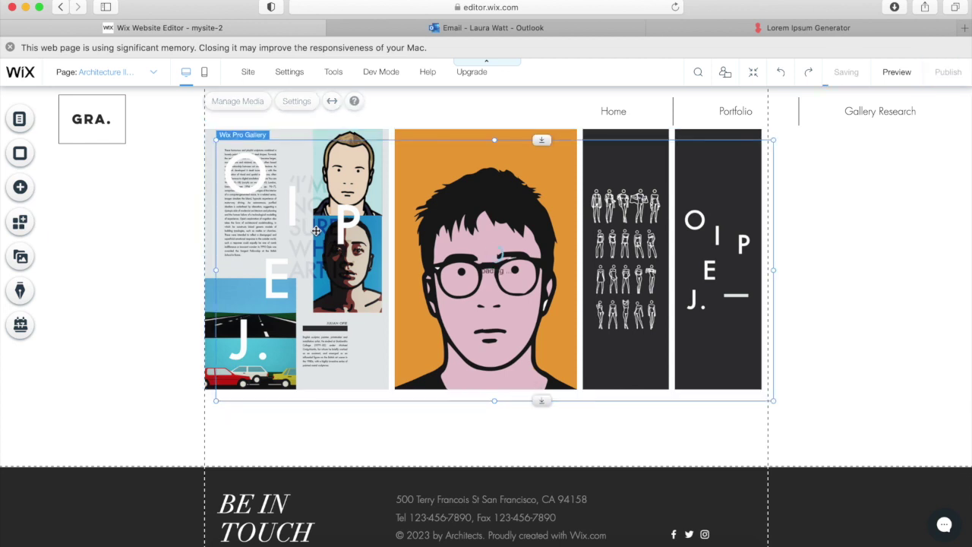
{"action": "left_click_drag", "start_coordinate": [608, 242], "coordinate": [600, 380]}
{"action": "scroll", "coordinate": [600, 377], "scroll_direction": "down", "scroll_amount": 3}
{"action": "left_click_drag", "start_coordinate": [629, 257], "coordinate": [625, 290]}
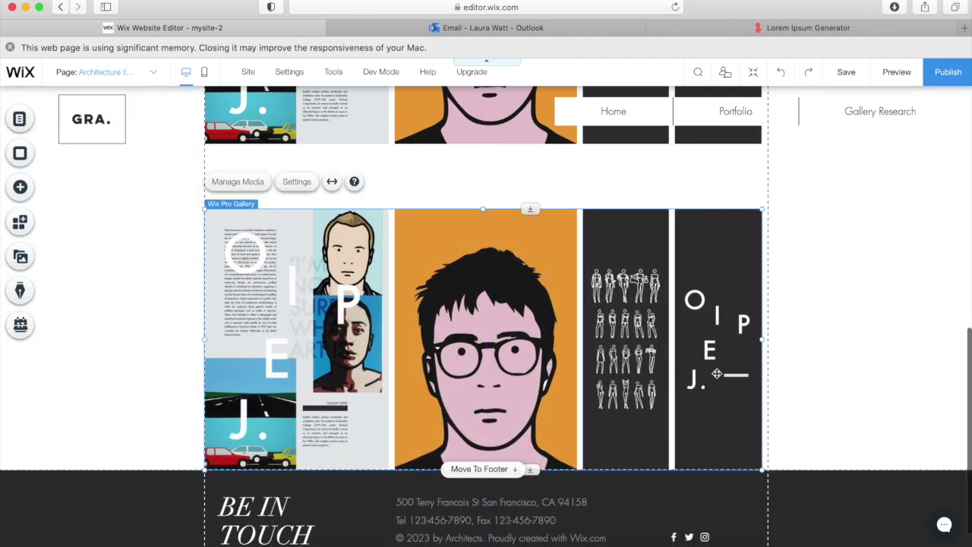
Step: Adjust the bottom edge of the lower gallery near the footer and deselect it
{"action": "left_click", "coordinate": [535, 473]}
{"action": "left_click_drag", "start_coordinate": [536, 472], "coordinate": [533, 515]}
{"action": "left_click_drag", "start_coordinate": [538, 394], "coordinate": [539, 370]}
{"action": "left_click", "coordinate": [250, 158]}
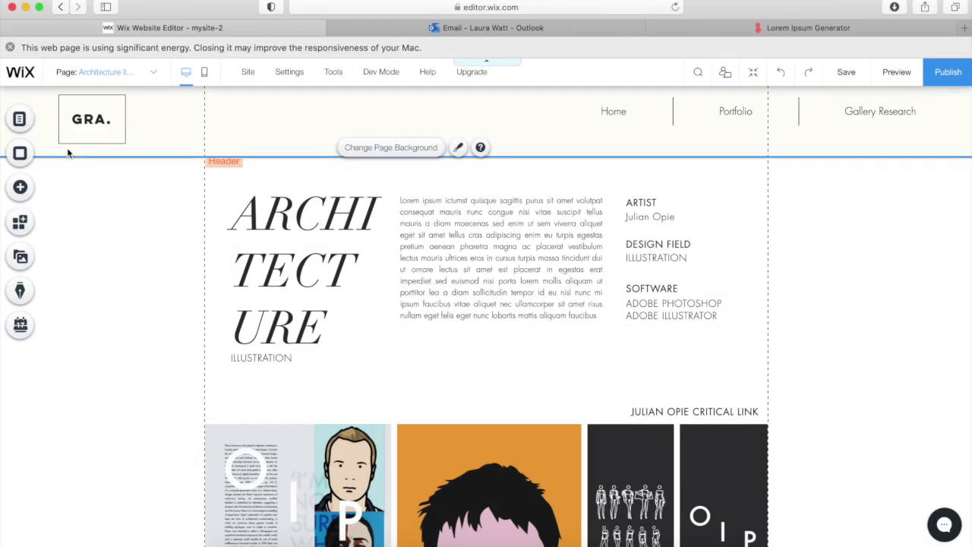
Step: Duplicate the Architecture Illustration page and name the copy Architecture Typography
{"action": "left_click", "coordinate": [20, 123]}
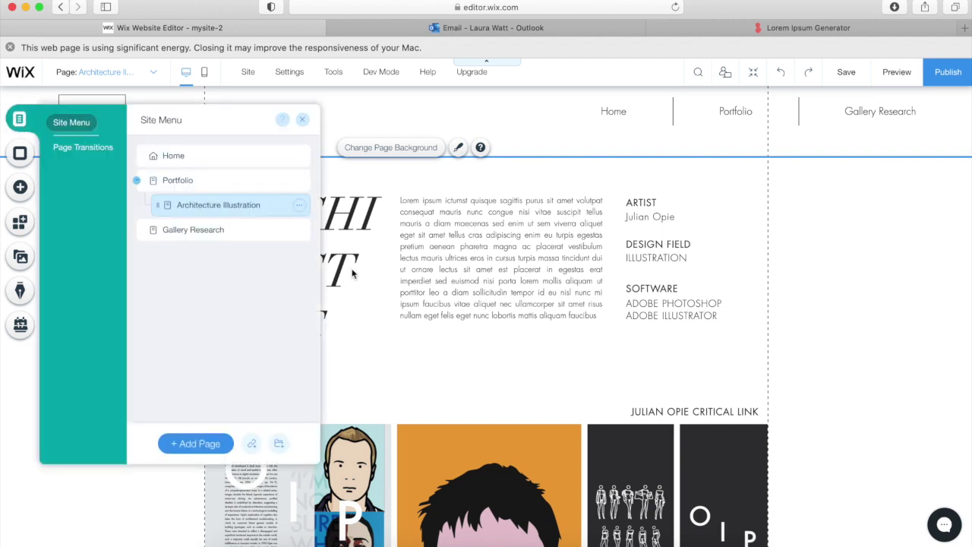
{"action": "left_click", "coordinate": [299, 206]}
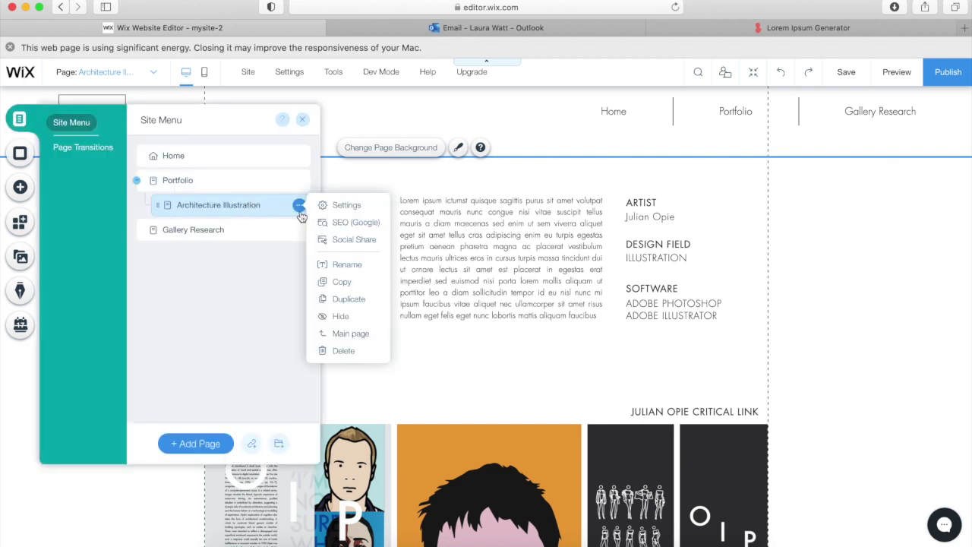
{"action": "left_click", "coordinate": [347, 301]}
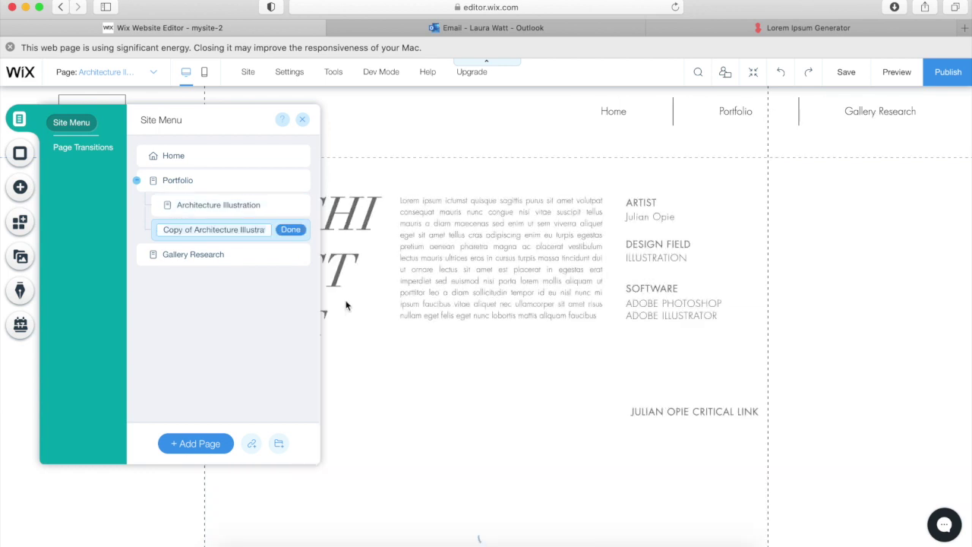
{"action": "left_click_drag", "start_coordinate": [195, 230], "coordinate": [164, 230]}
{"action": "key", "text": "BackSpace"}
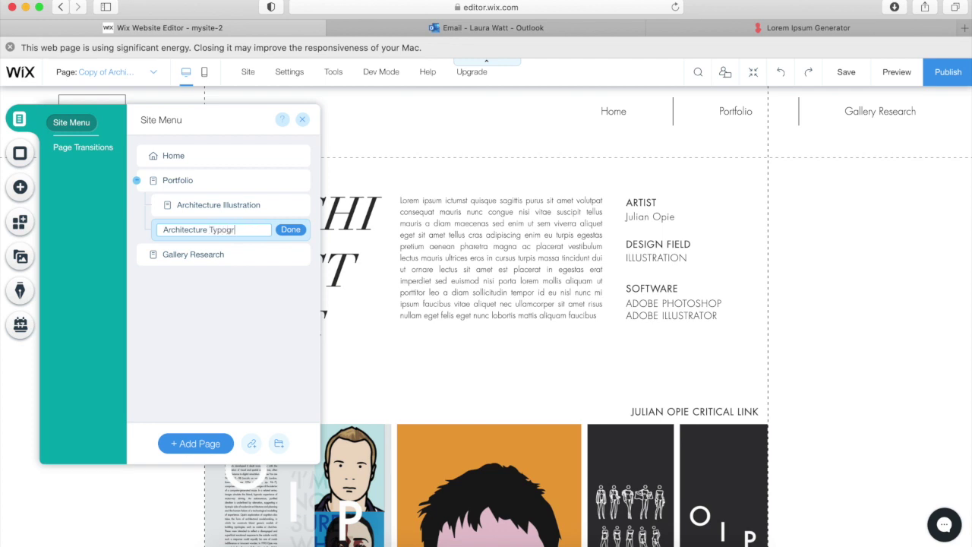
{"action": "left_click", "coordinate": [292, 230]}
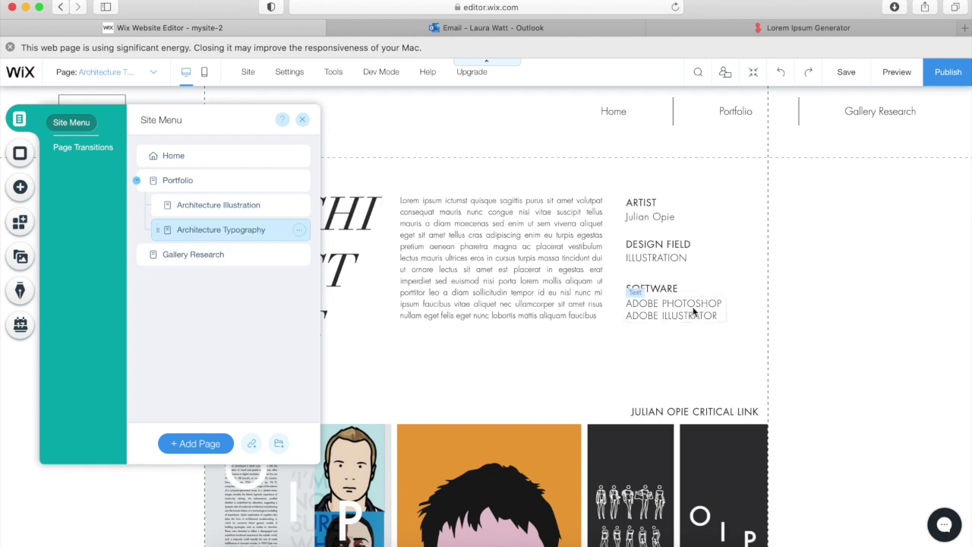
{"action": "left_click", "coordinate": [809, 307]}
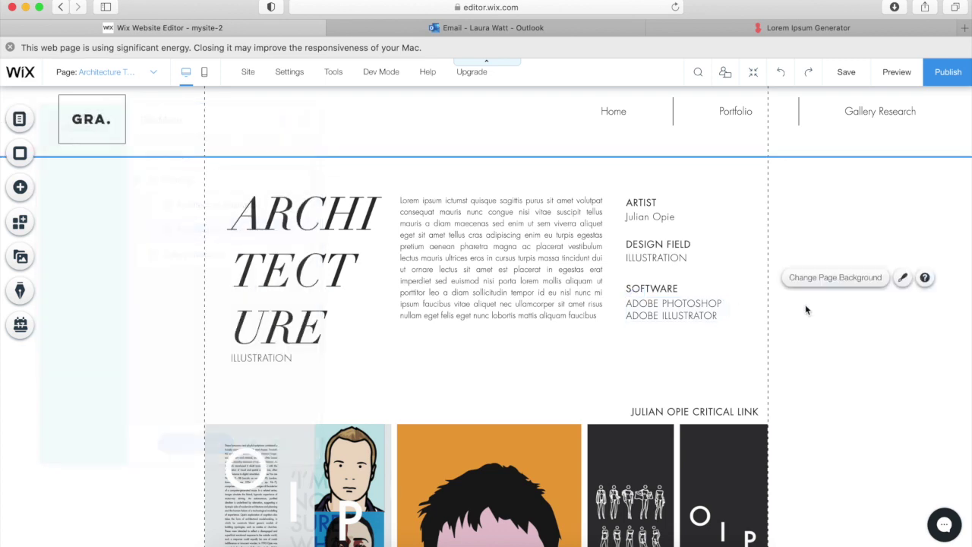
{"action": "left_click", "coordinate": [111, 73]}
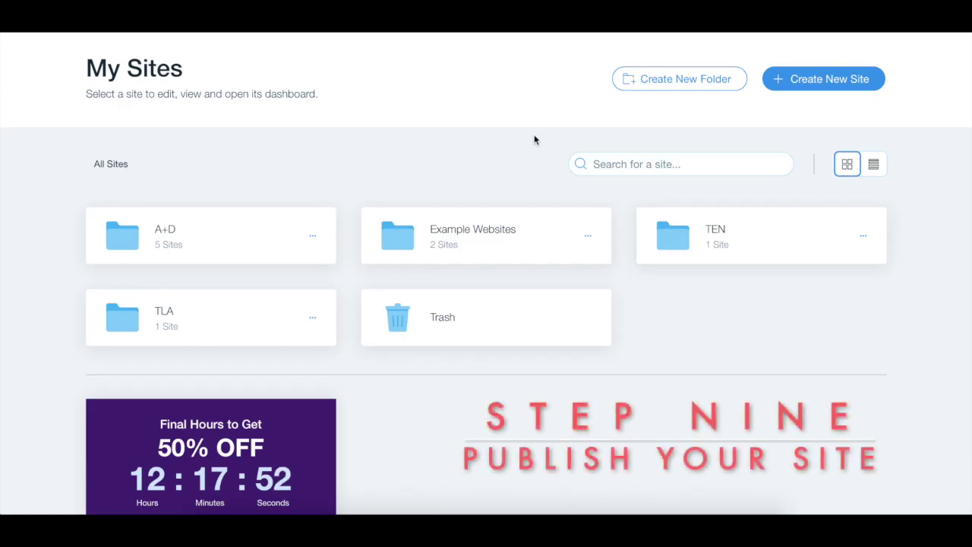
Step: Open the L6 Graphics Example site from the Example Websites folder for editing
{"action": "left_click", "coordinate": [486, 229]}
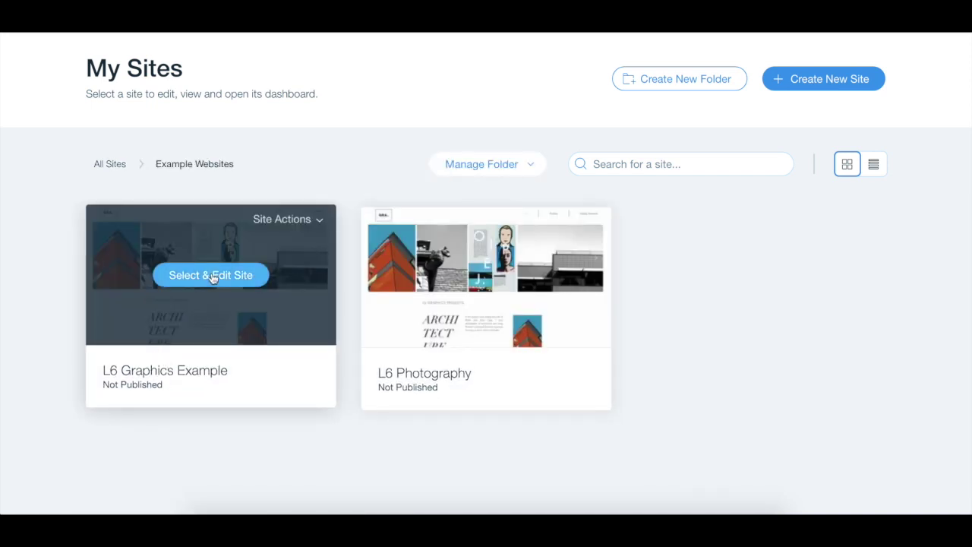
{"action": "left_click", "coordinate": [213, 278]}
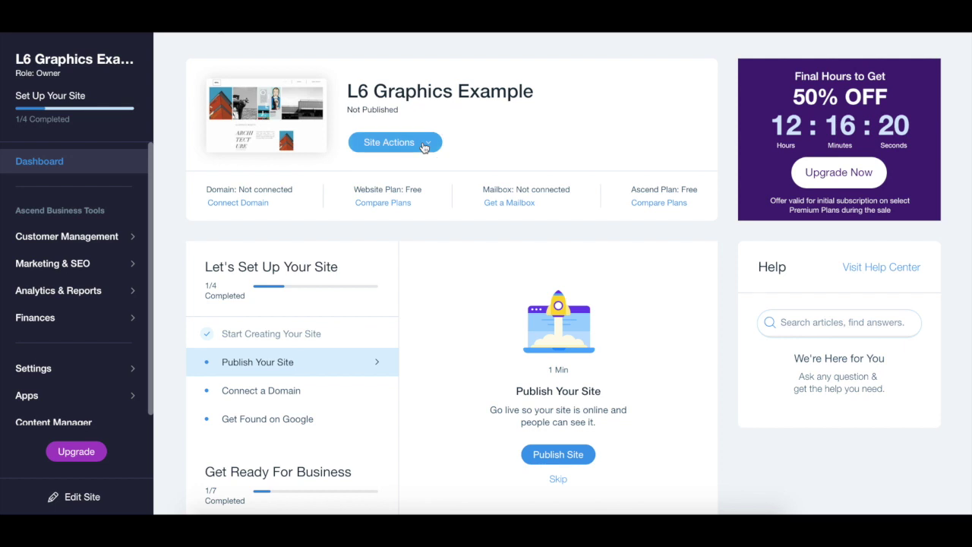
{"action": "left_click", "coordinate": [424, 146]}
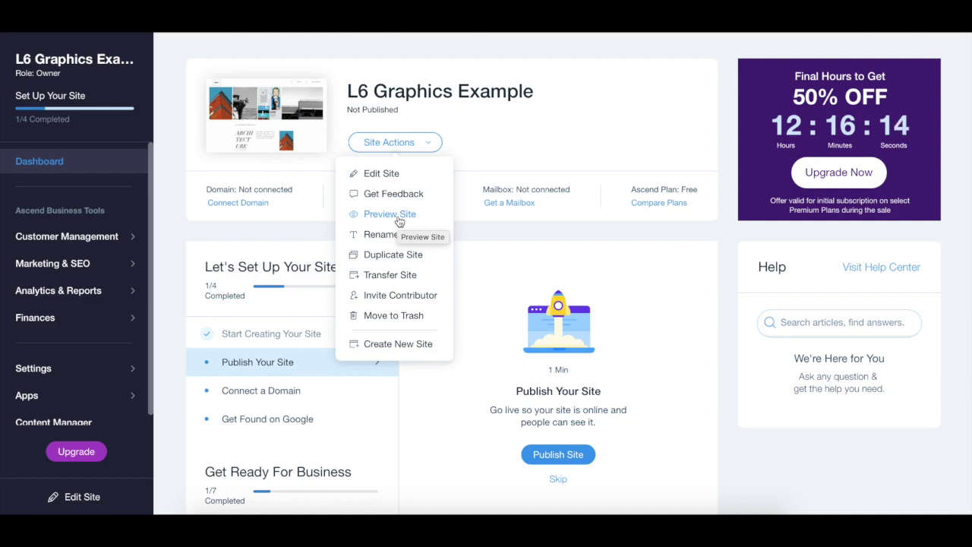
{"action": "left_click", "coordinate": [386, 176]}
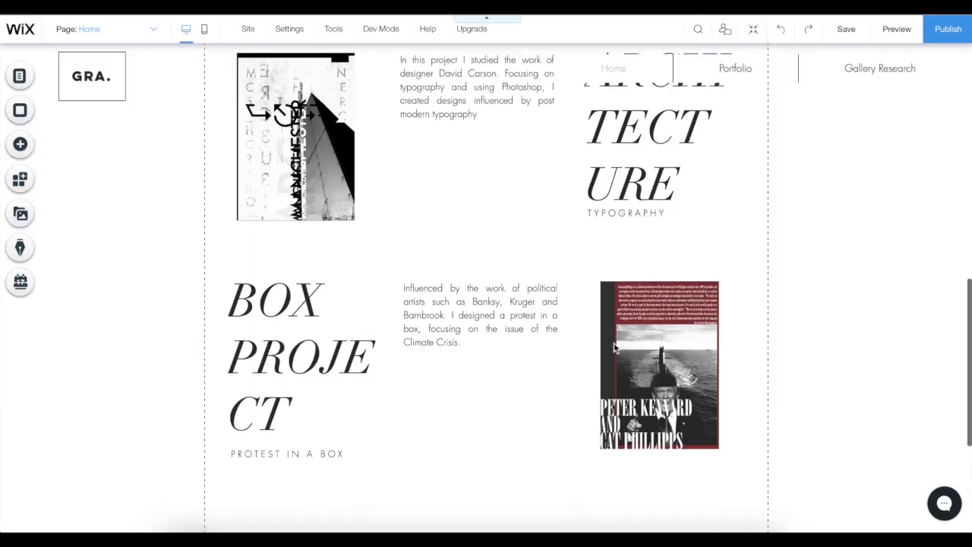
Step: Publish the site and select its full published web address
{"action": "scroll", "coordinate": [614, 343], "scroll_direction": "up", "scroll_amount": 10}
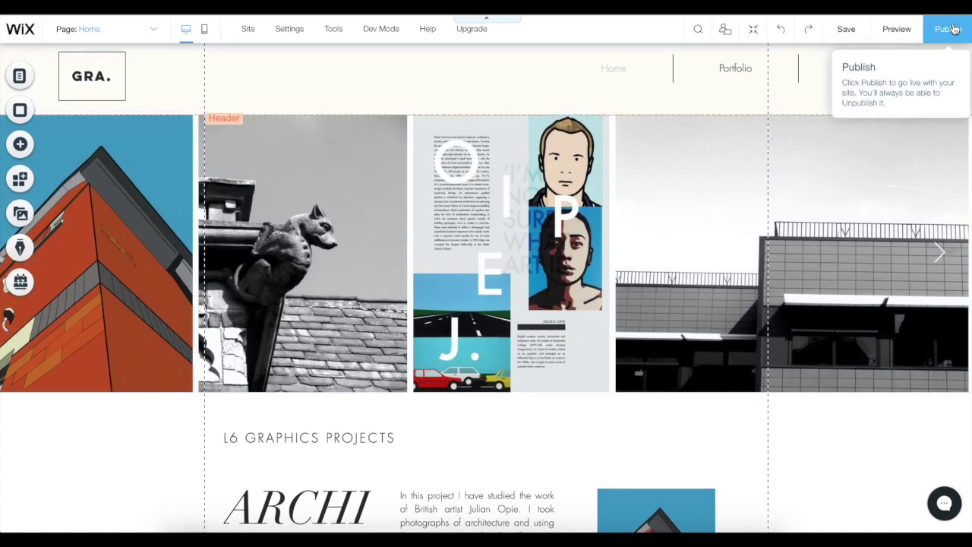
{"action": "left_click", "coordinate": [953, 29]}
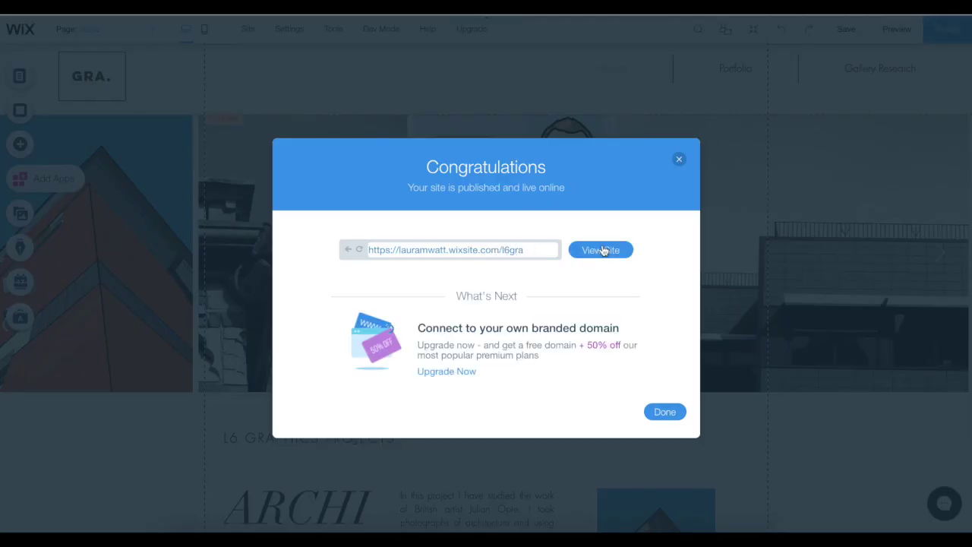
{"action": "left_click_drag", "start_coordinate": [534, 250], "coordinate": [285, 227]}
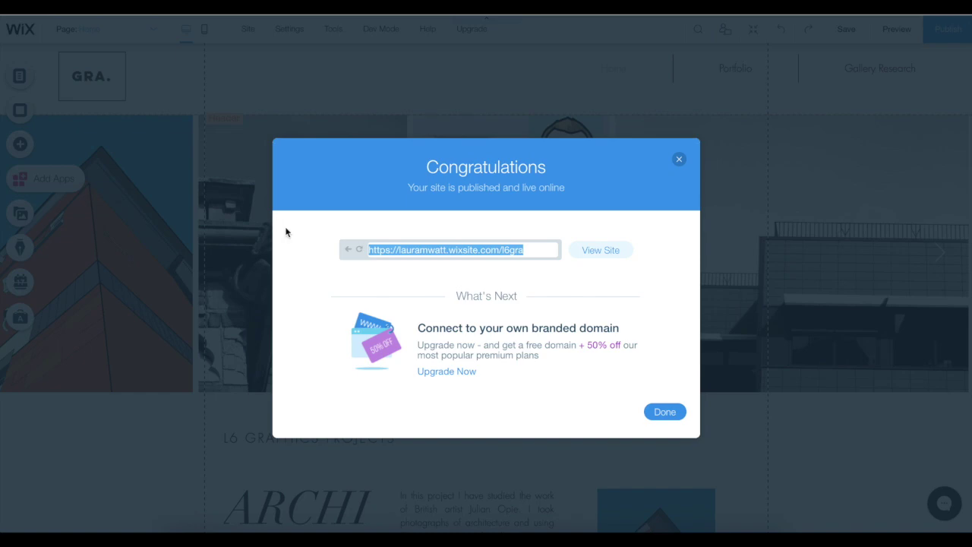